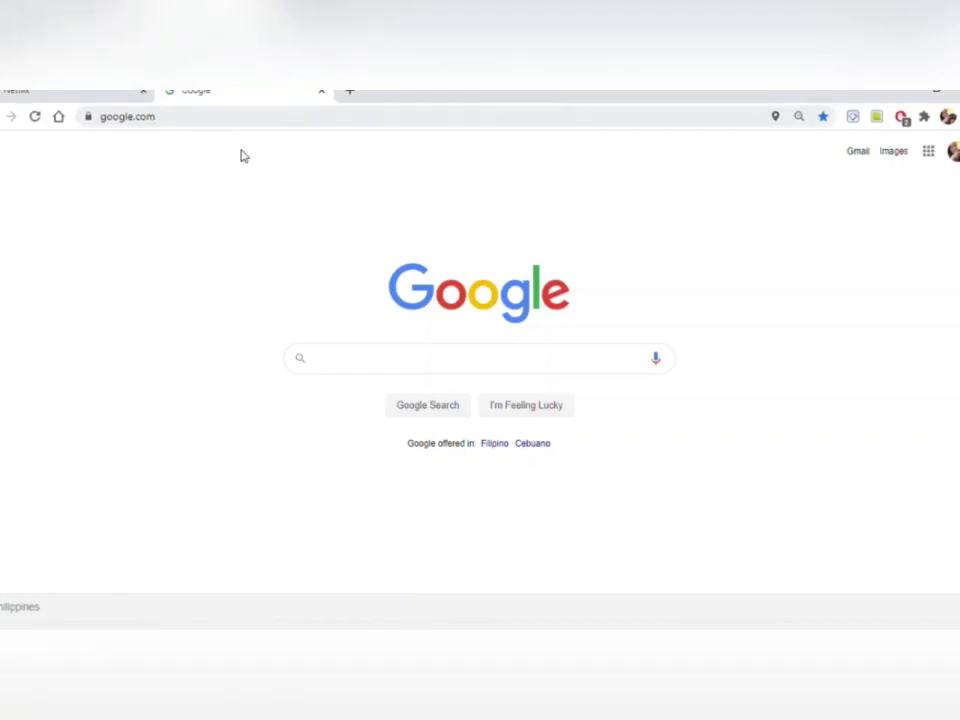
Step: Search Google for "google forms" and go to the personal version of Google Forms from its official page
left_click(363, 369)
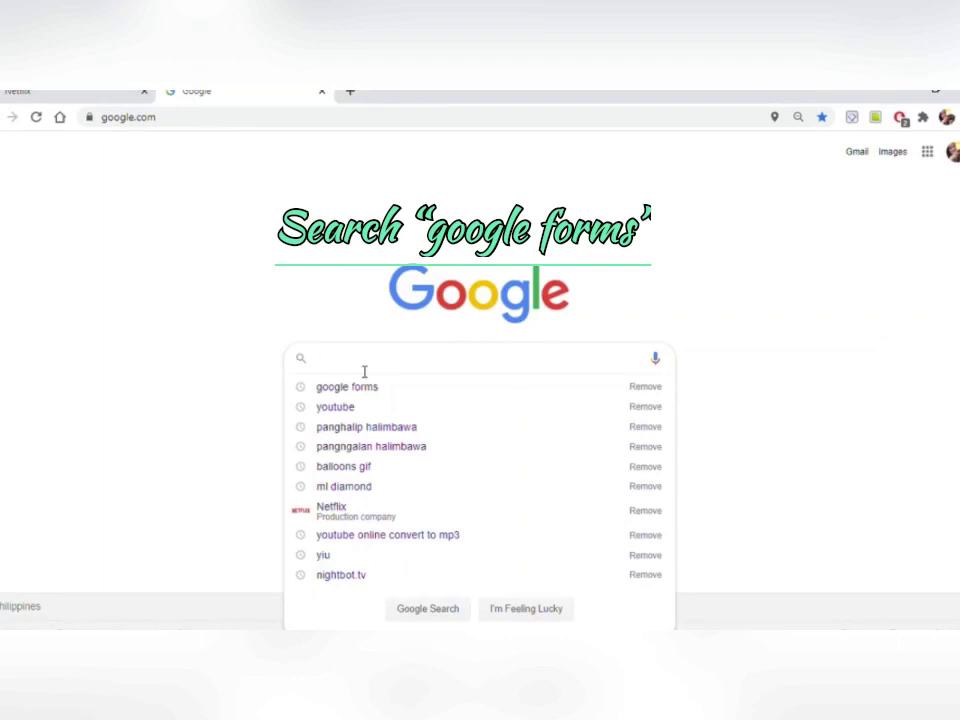
type("goo")
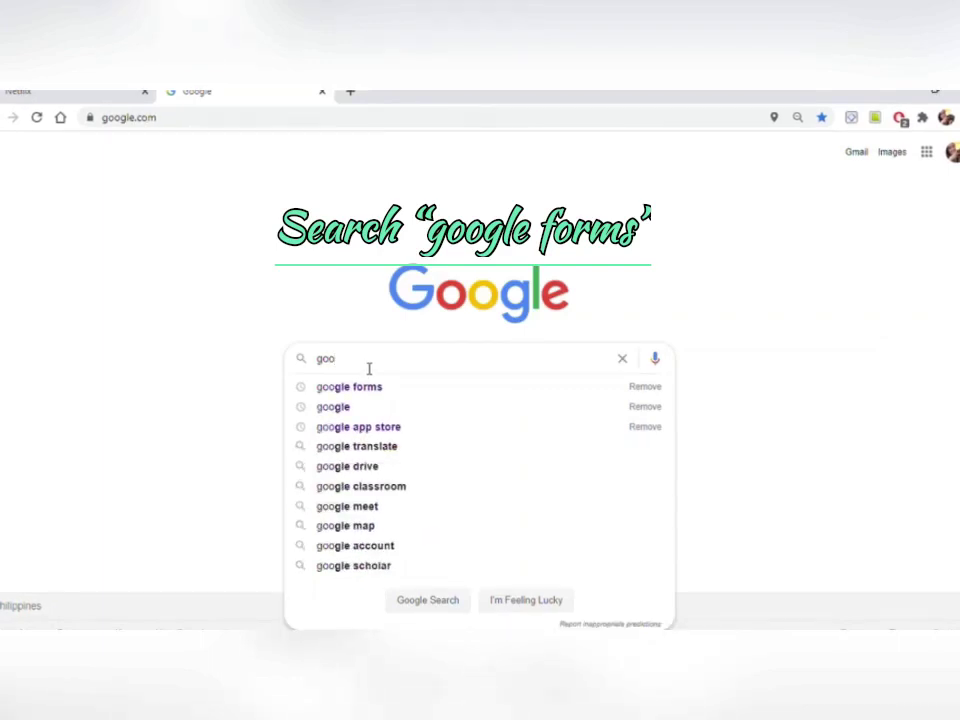
left_click(366, 389)
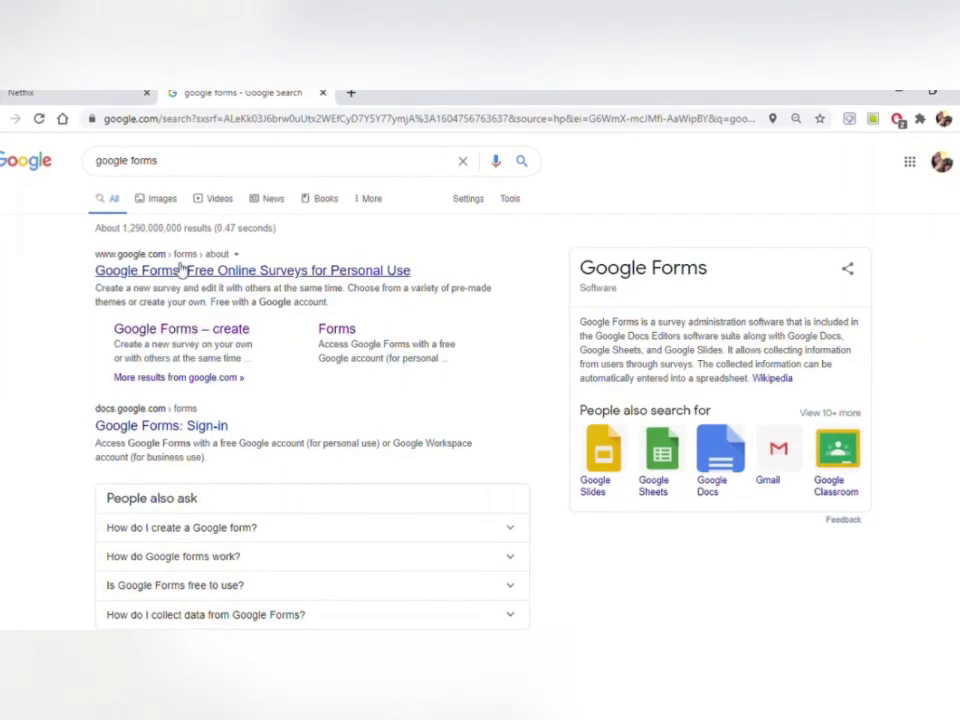
left_click(185, 271)
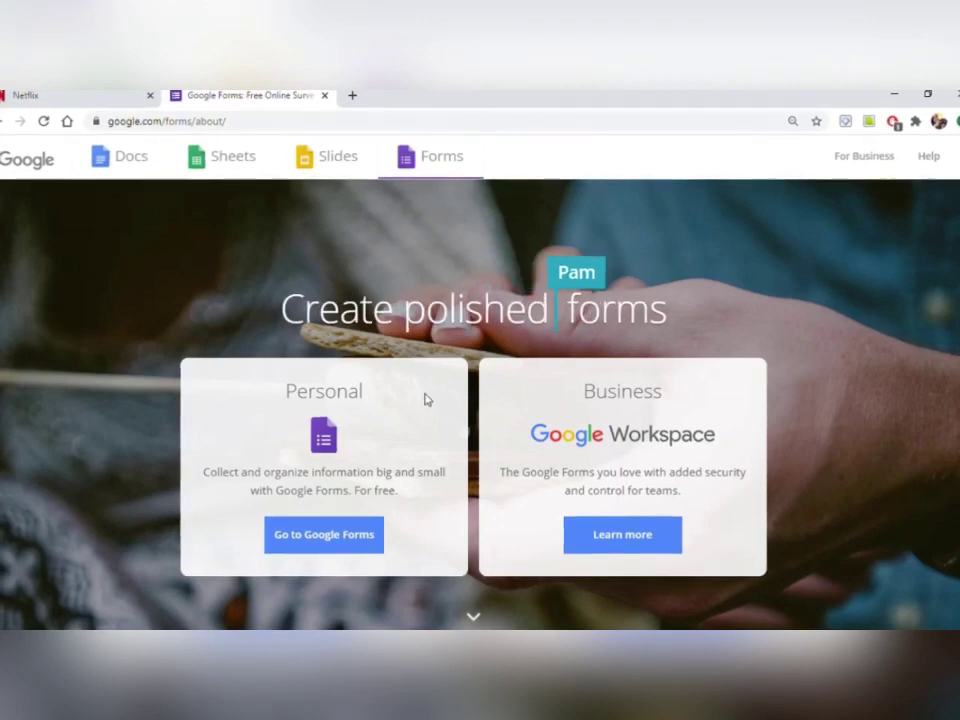
left_click(342, 542)
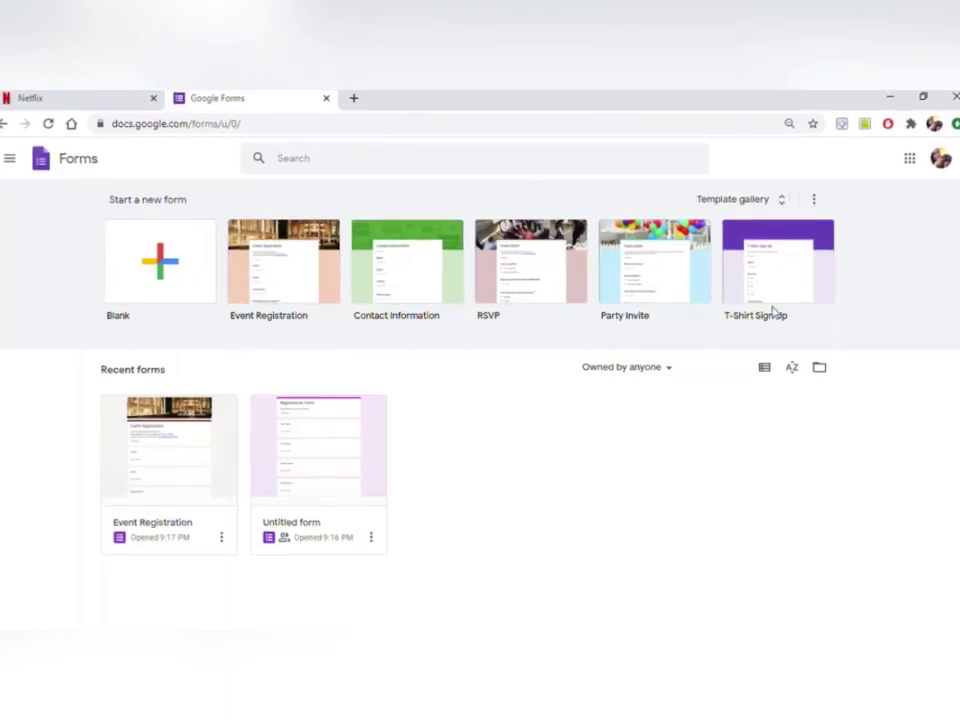
Step: Browse the full template gallery and create a new blank form
left_click(788, 206)
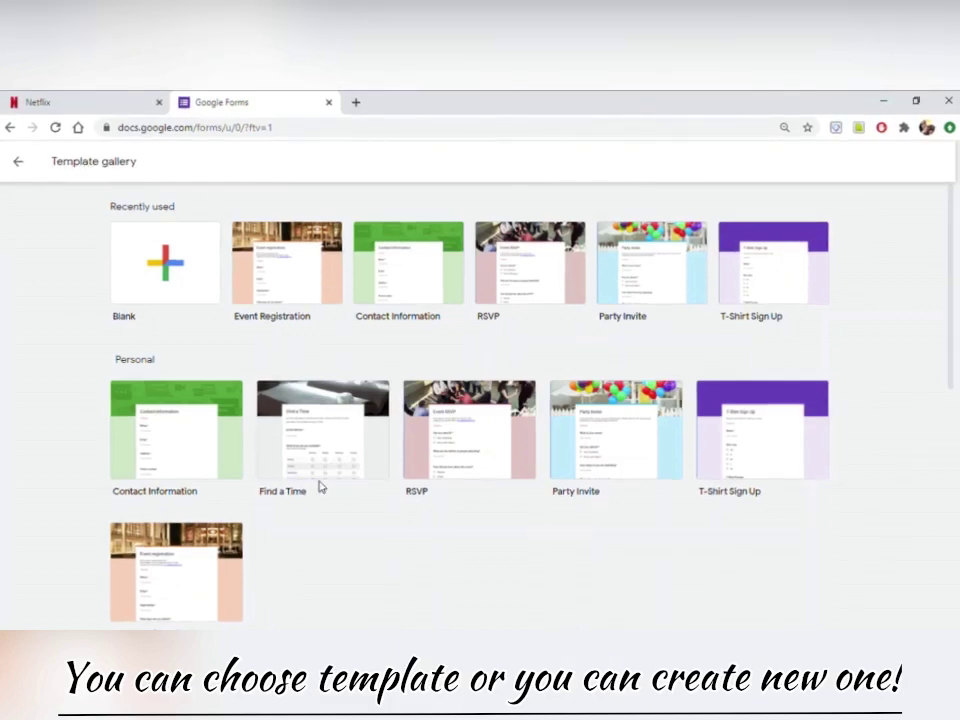
scroll(242, 514, "down", 5)
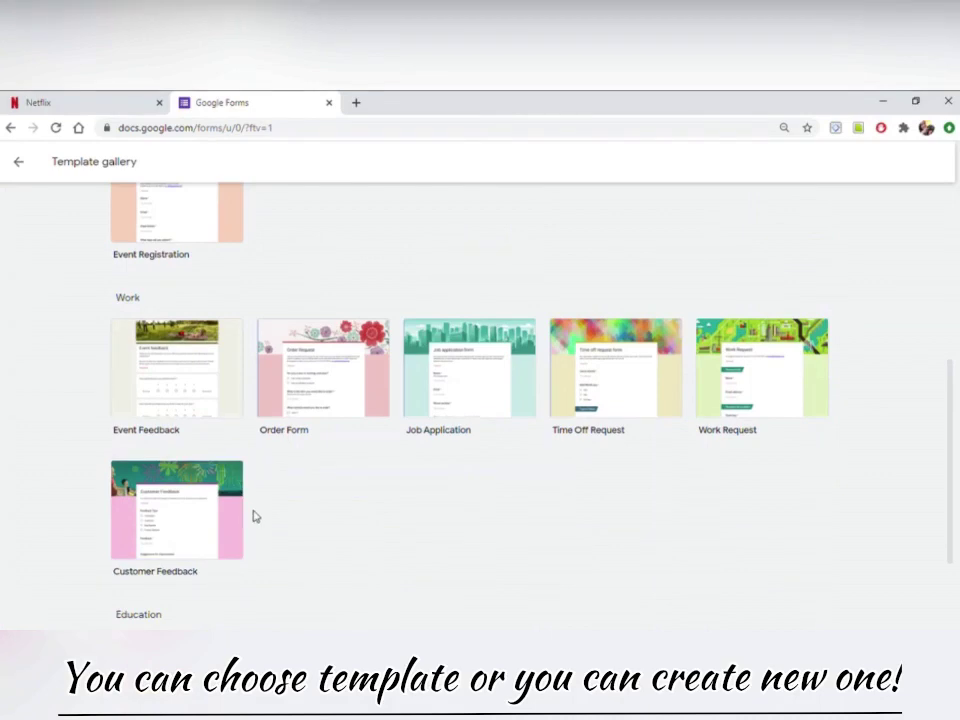
scroll(245, 531, "down", 2)
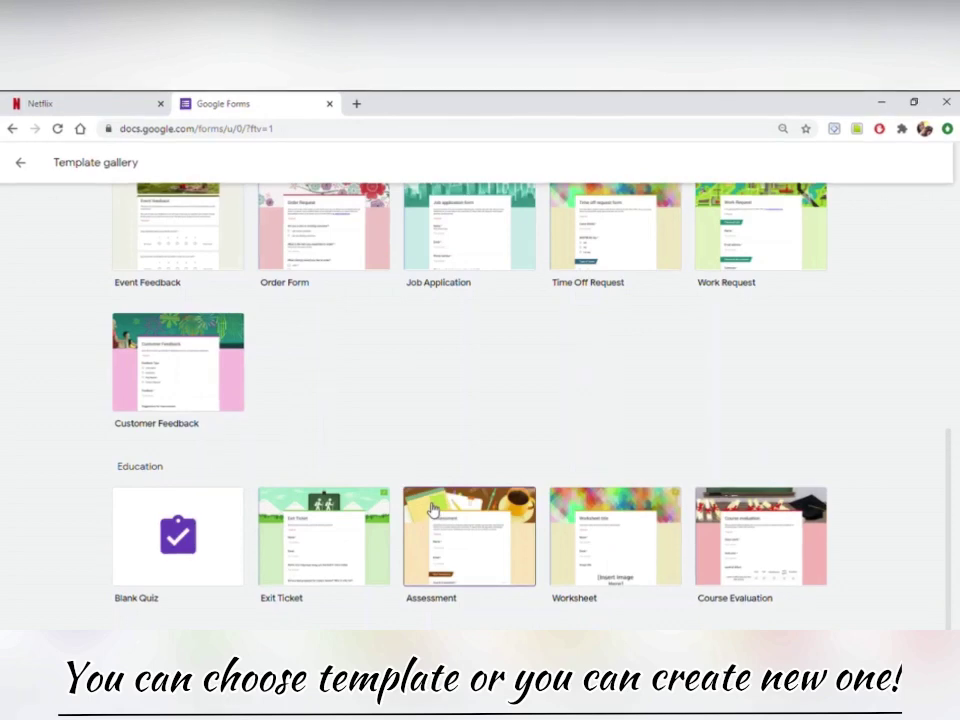
scroll(455, 450, "up", 10)
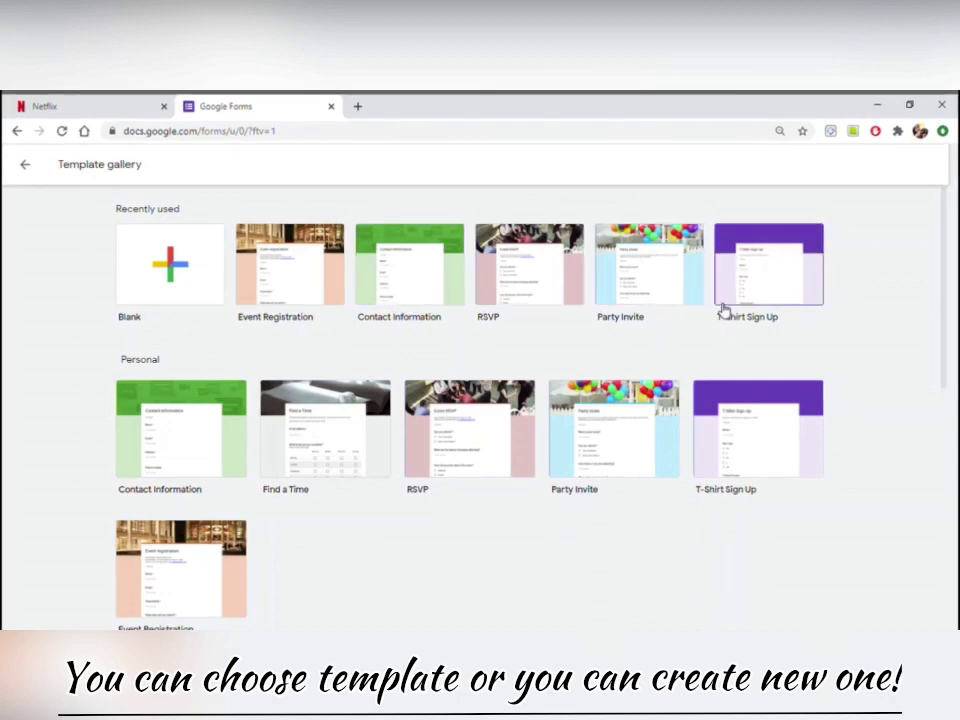
left_click(175, 272)
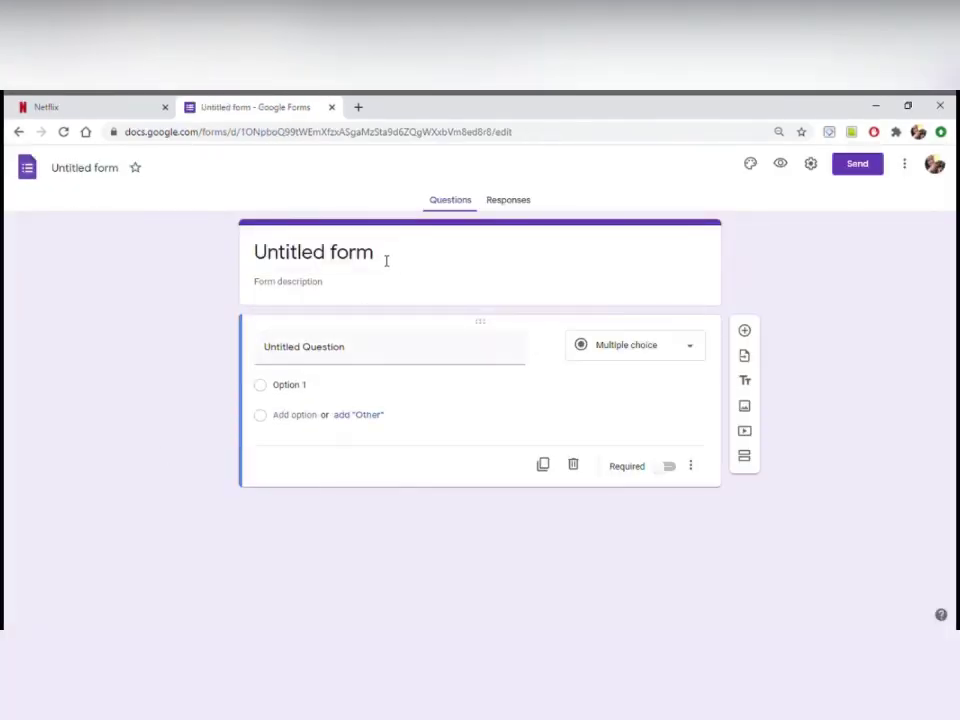
Step: Set the form's title to "Registration Form"
left_click(291, 256)
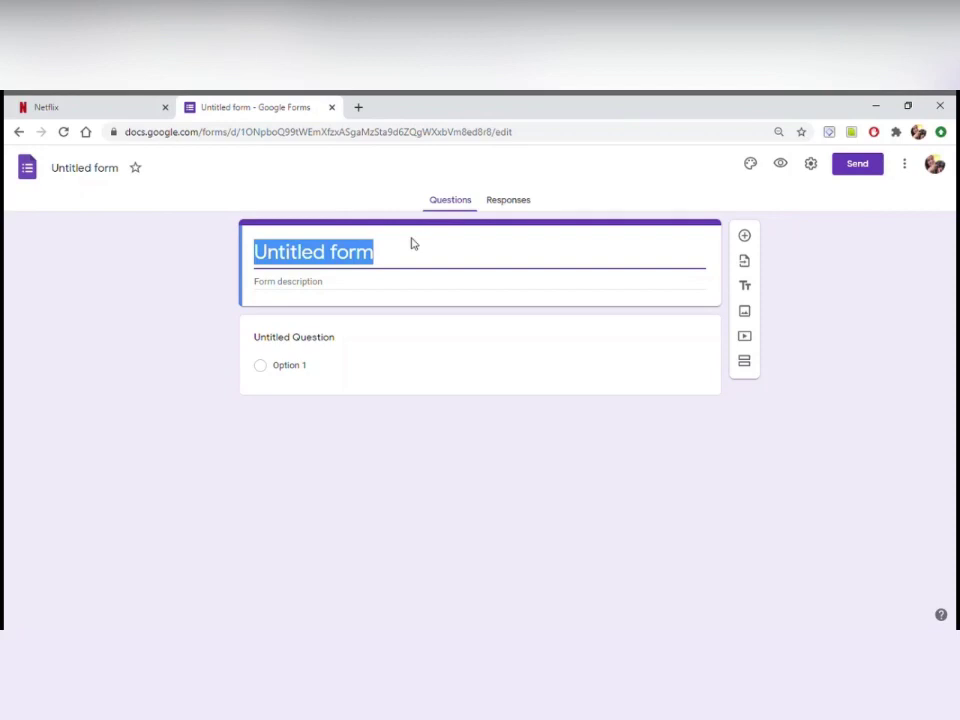
type("R")
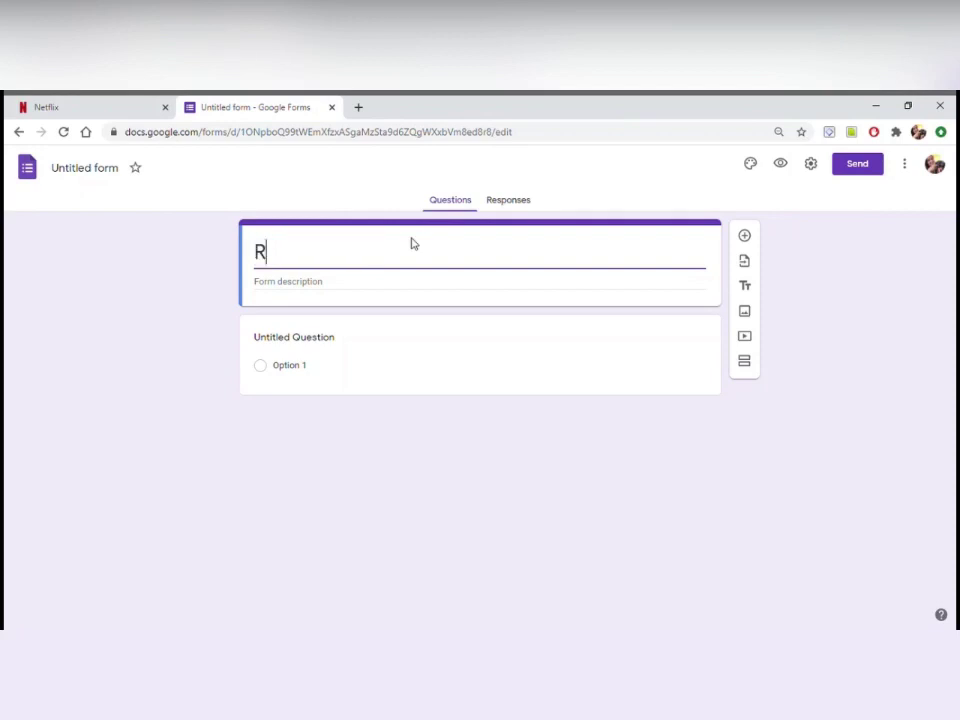
type("egistr")
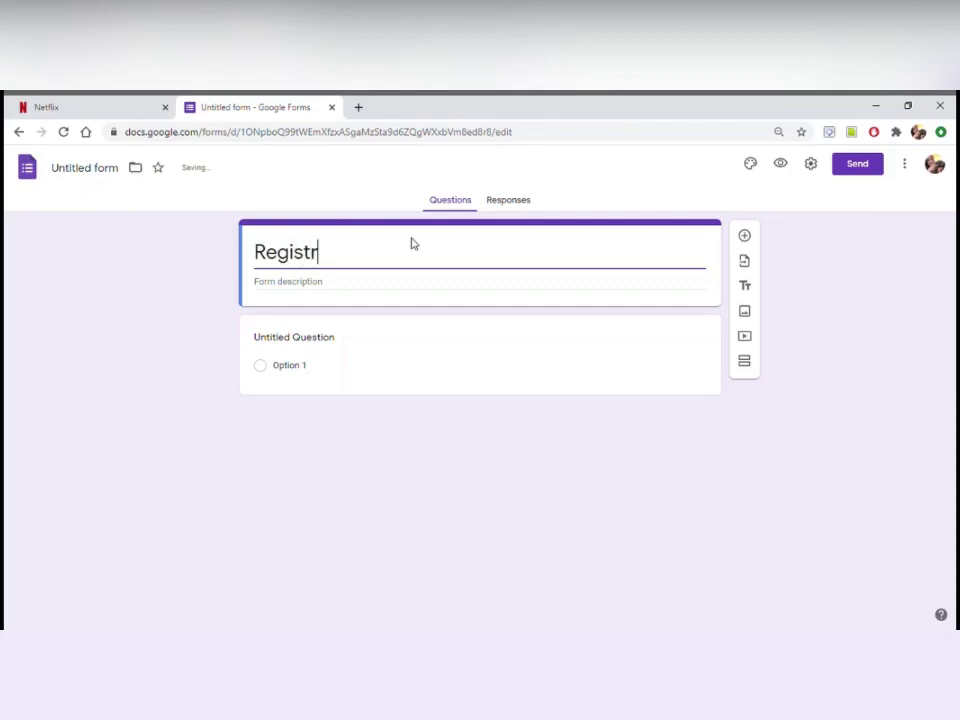
type("atio")
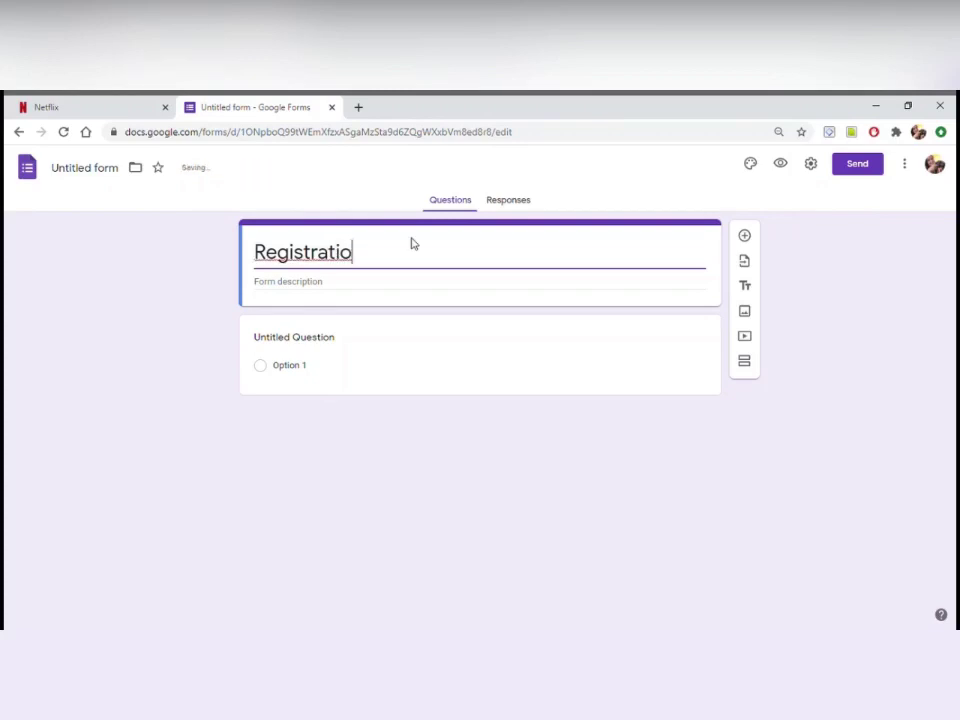
type("n")
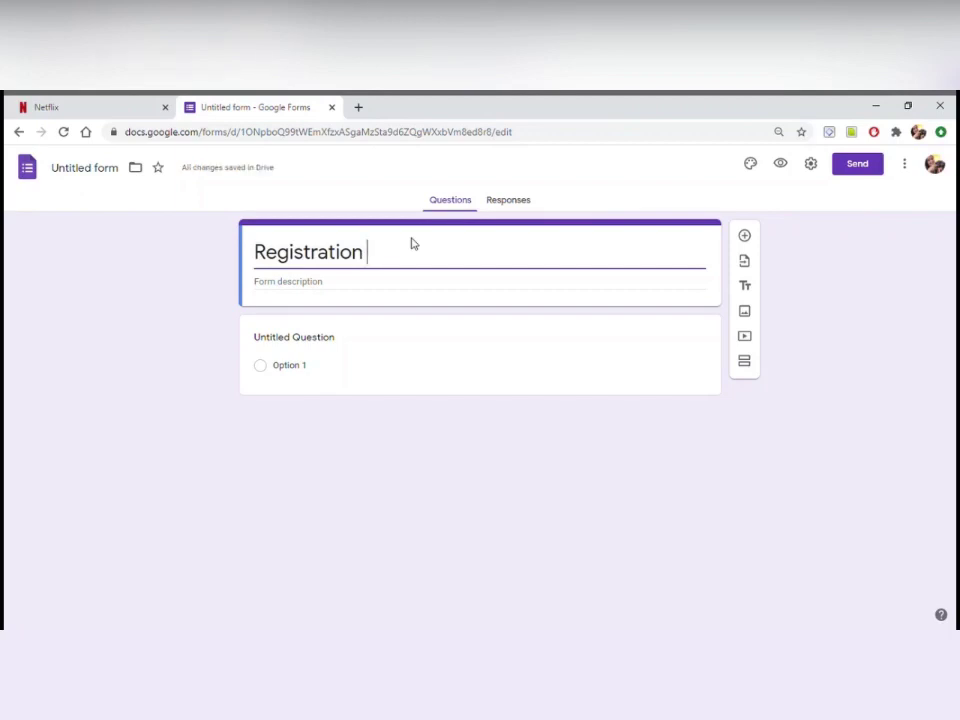
type("Form")
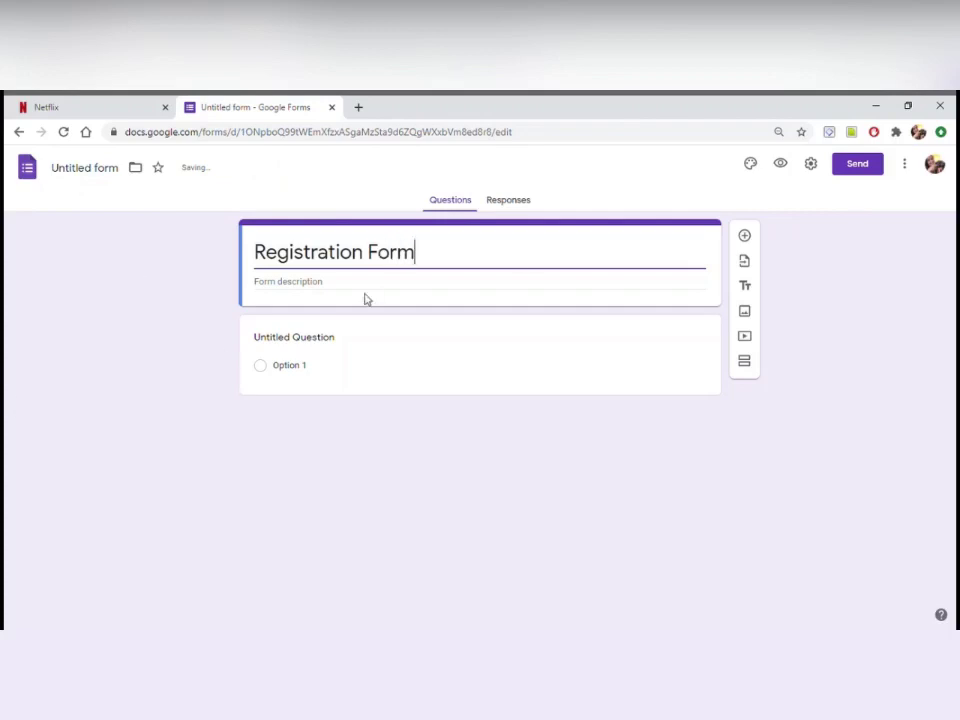
Step: Enter the form description "This will serve as your attendance."
left_click(307, 289)
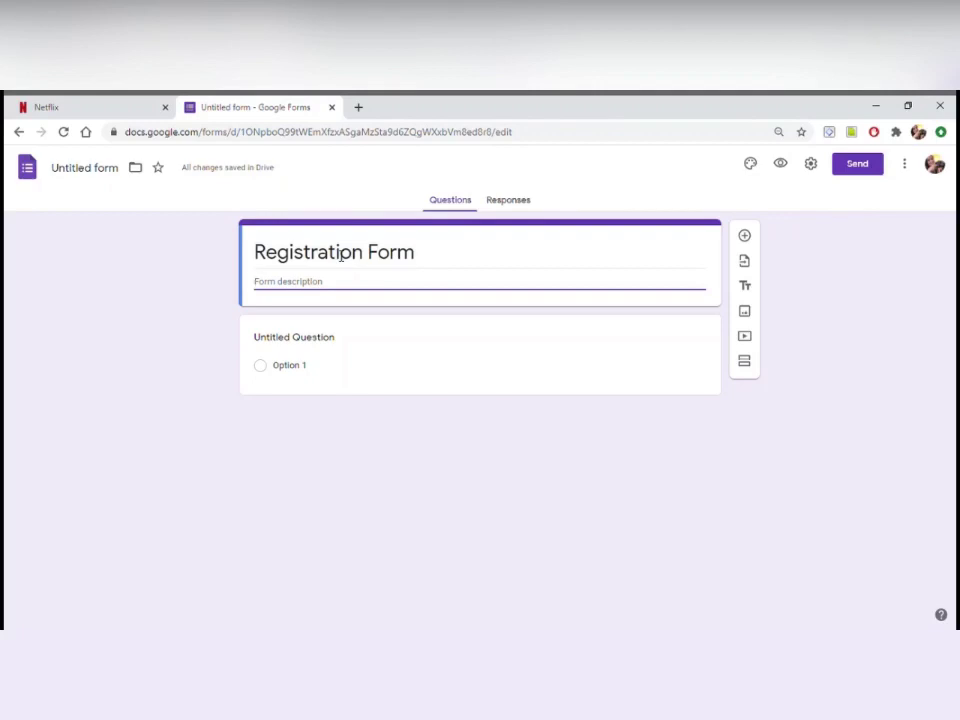
type("T")
type("his will")
type(" sr")
type("rve as y")
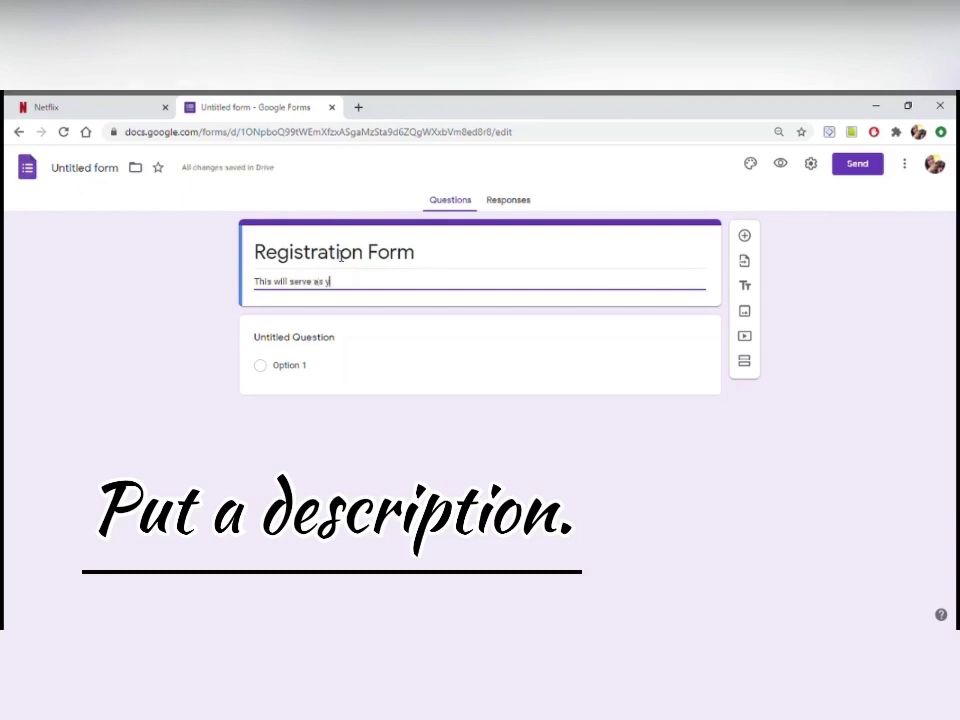
type("our attendance.")
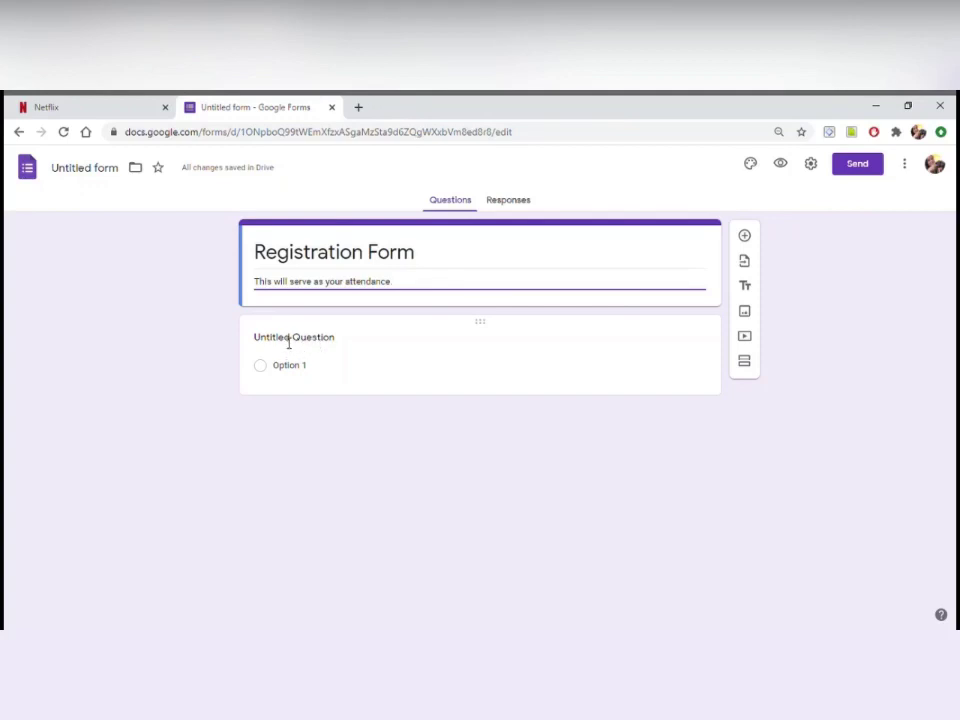
Step: Title the first question "First Name" and set its answer type to Short answer
left_click(292, 343)
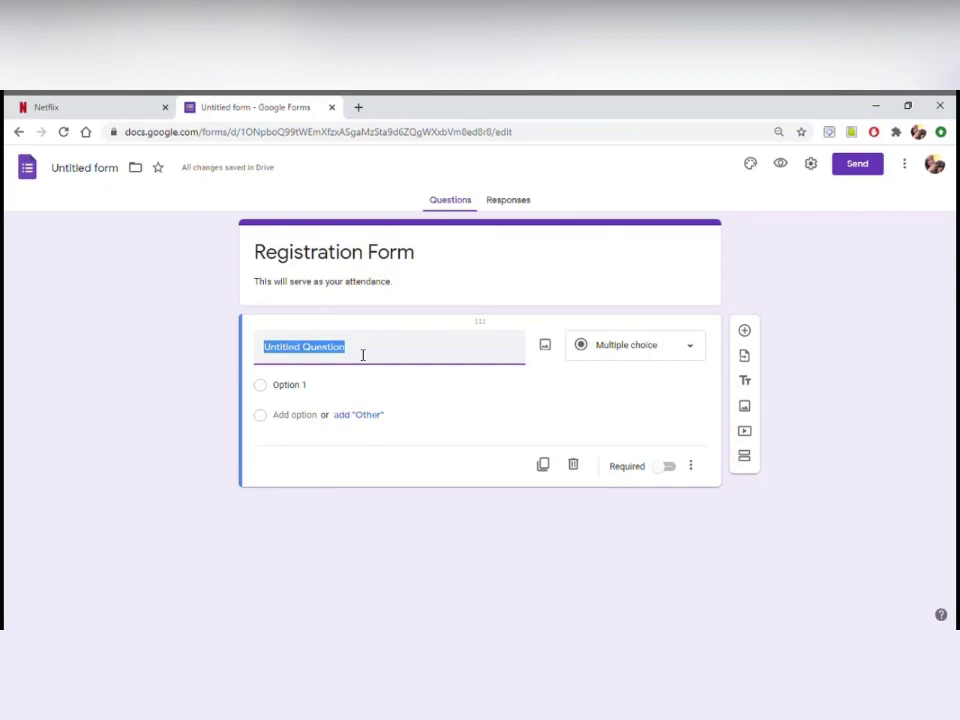
type("Firs")
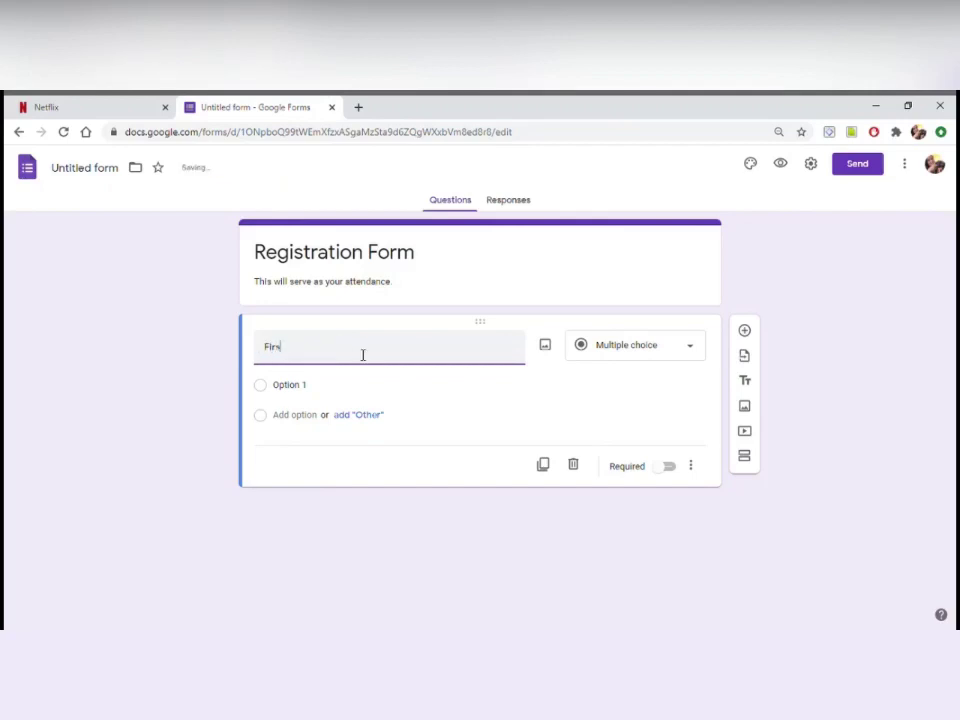
type("t Name")
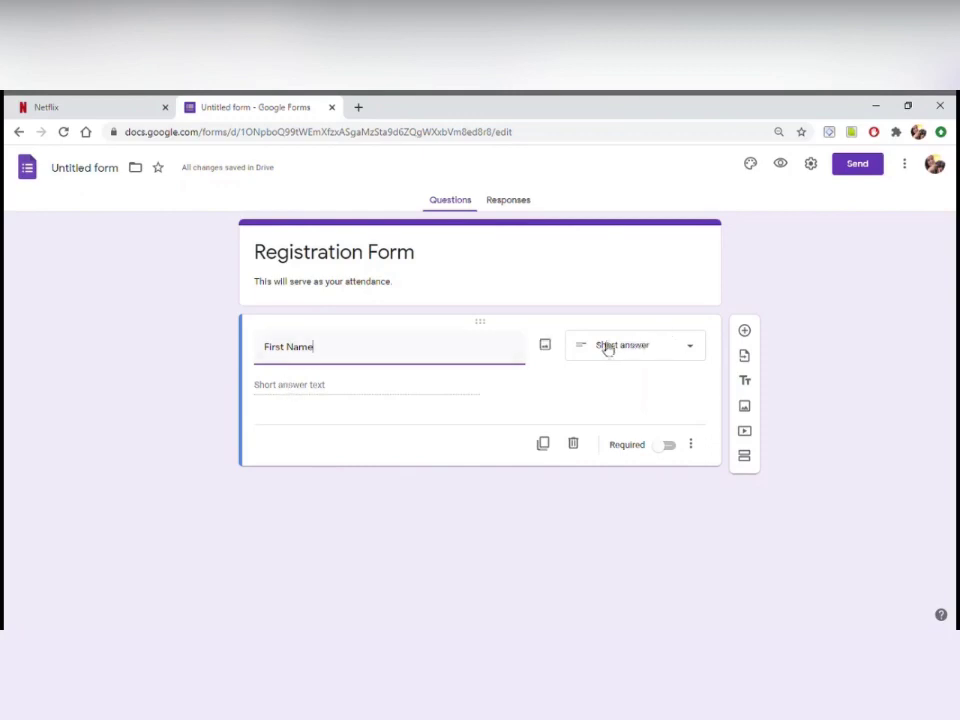
left_click(689, 348)
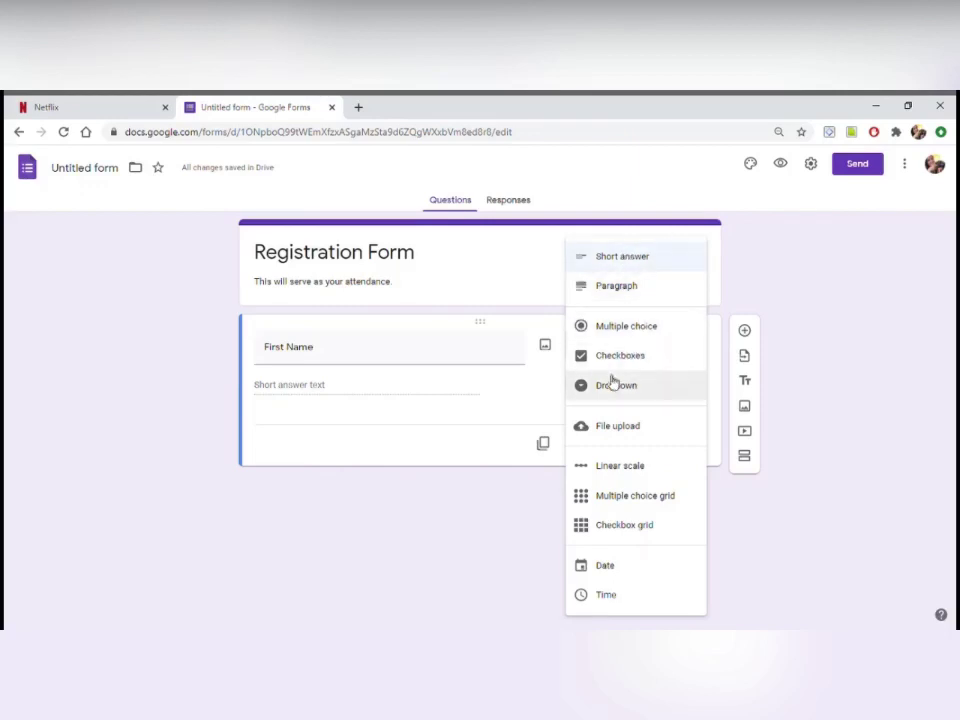
left_click(305, 388)
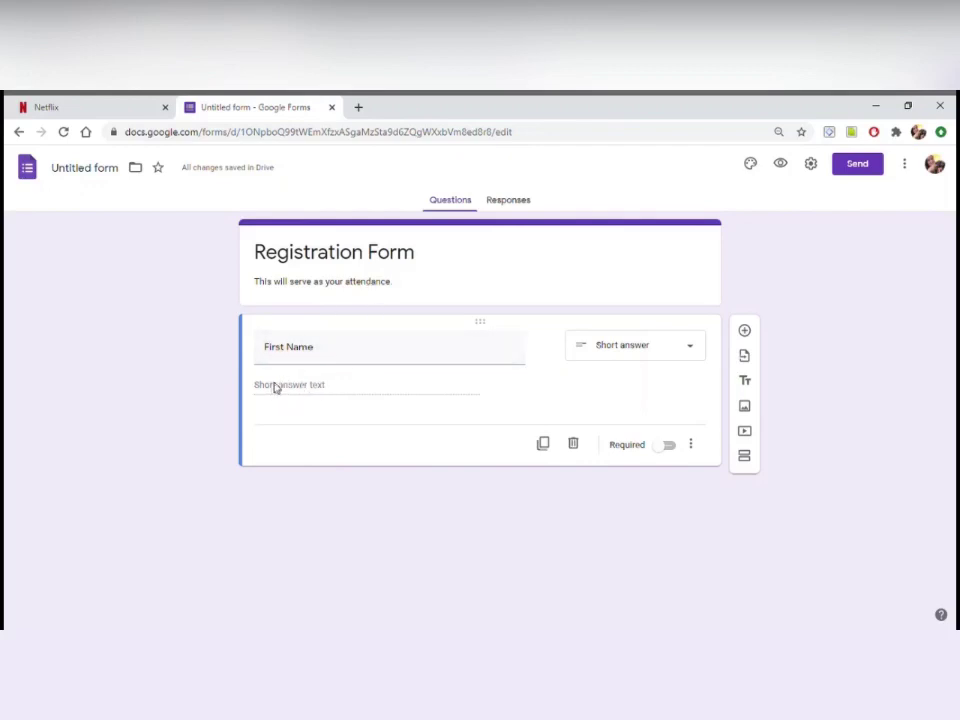
left_click(693, 350)
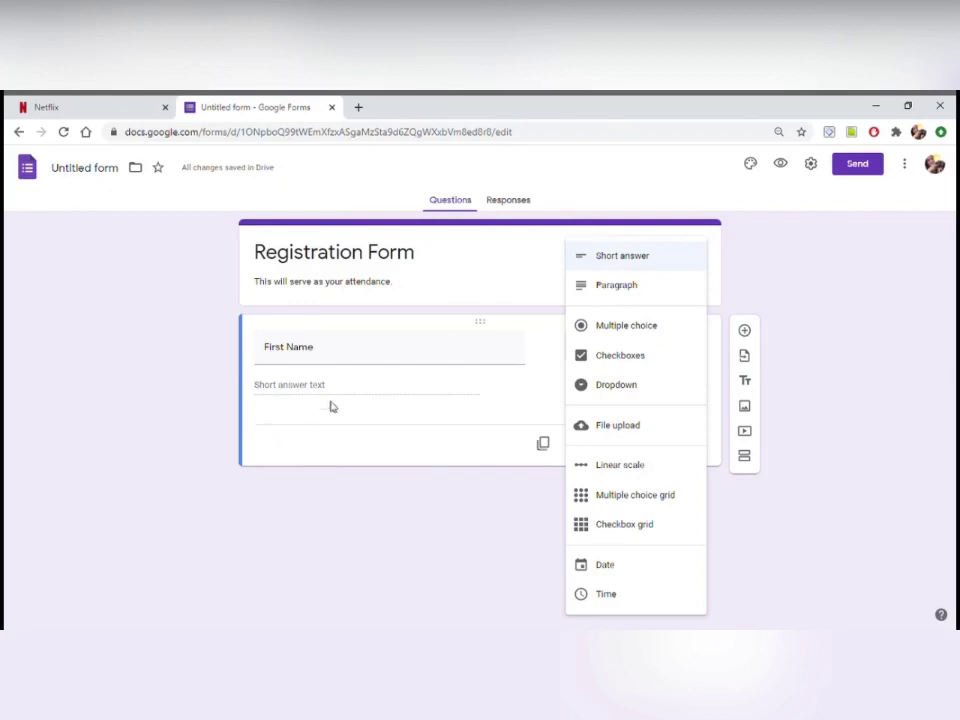
left_click(632, 257)
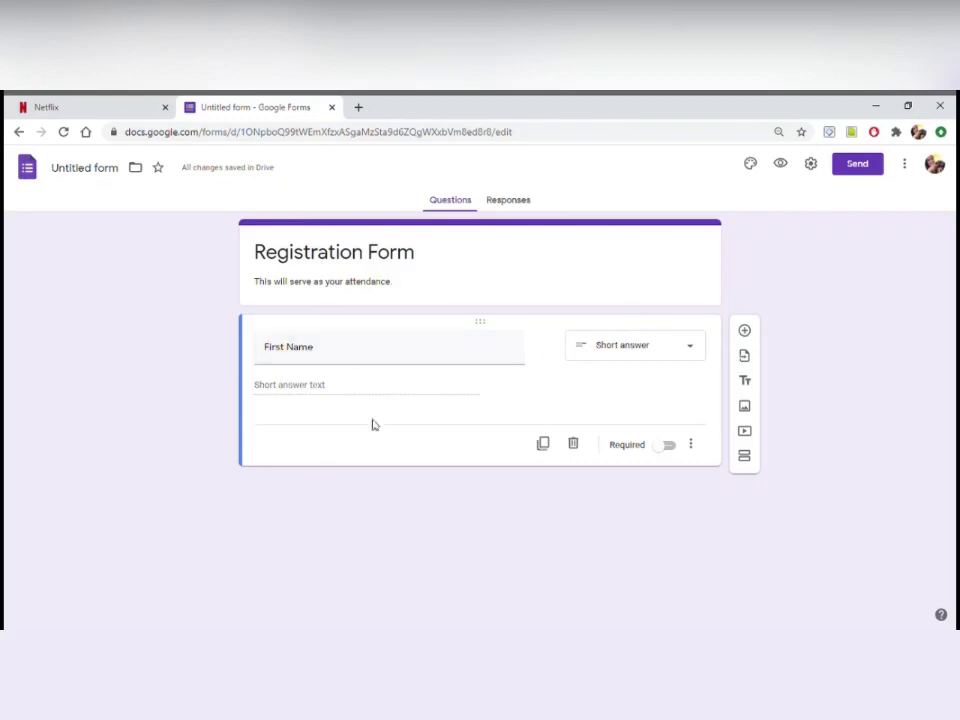
Step: Add two short-answer questions titled "Middle Name" and "Last Name" below the First Name question
left_click(745, 331)
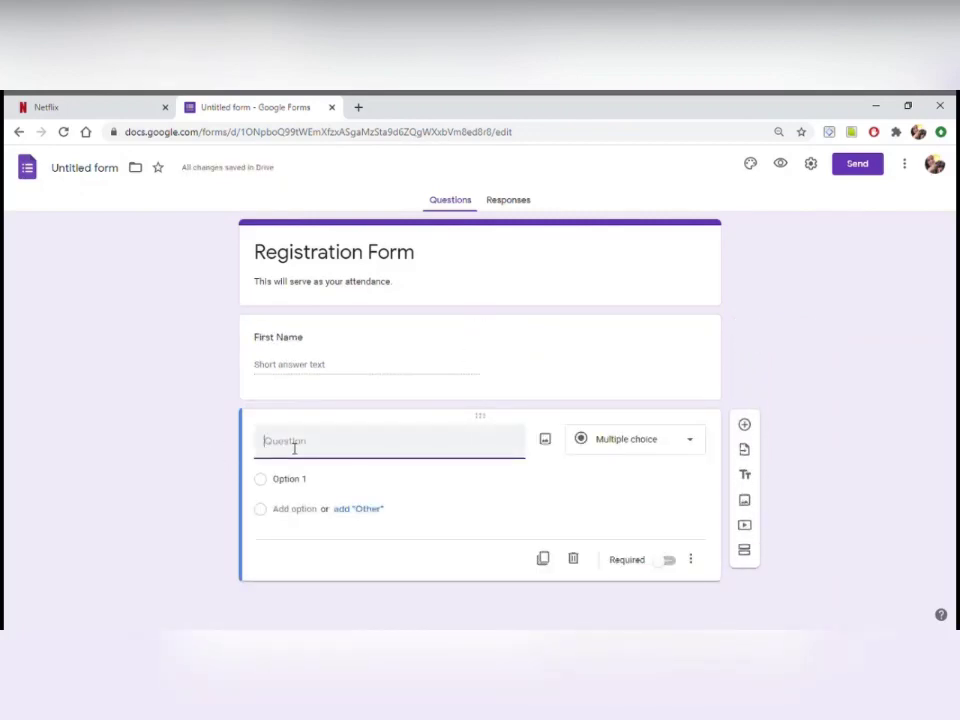
type("Middle Name")
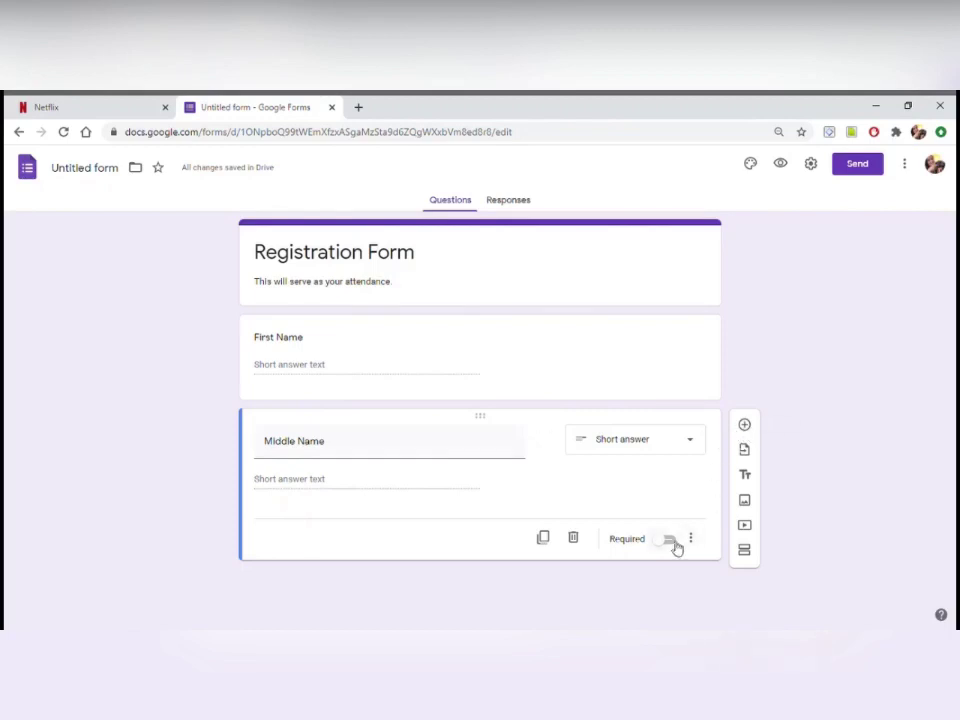
left_click(747, 426)
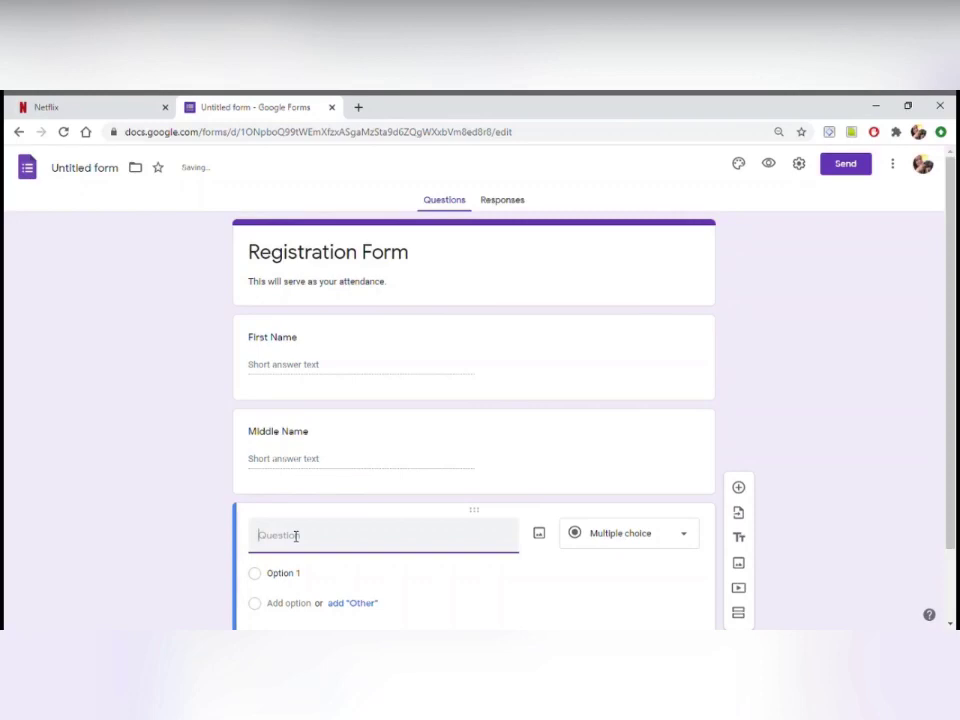
type("Last Name")
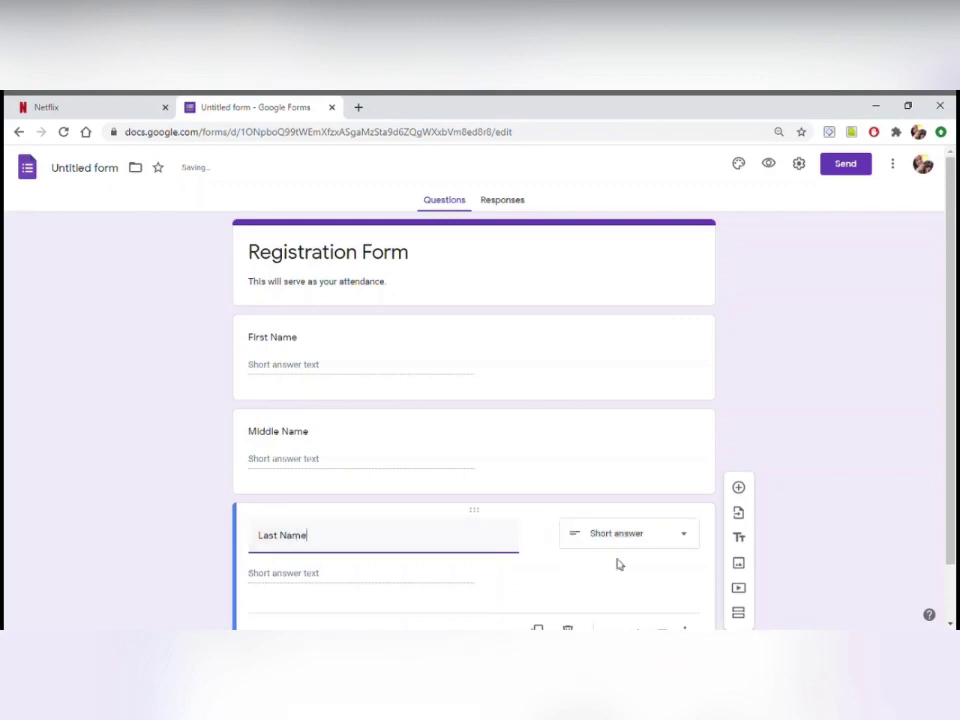
Step: Add a short-answer question titled "Contact No." below the Last Name question
scroll(480, 420, "down", 1)
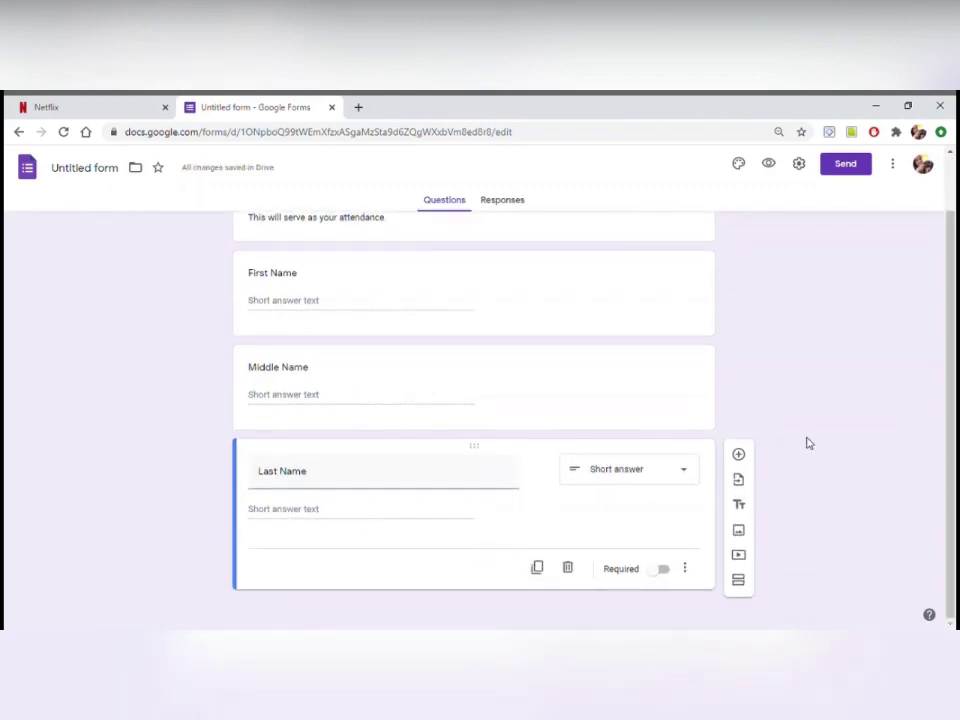
left_click(738, 455)
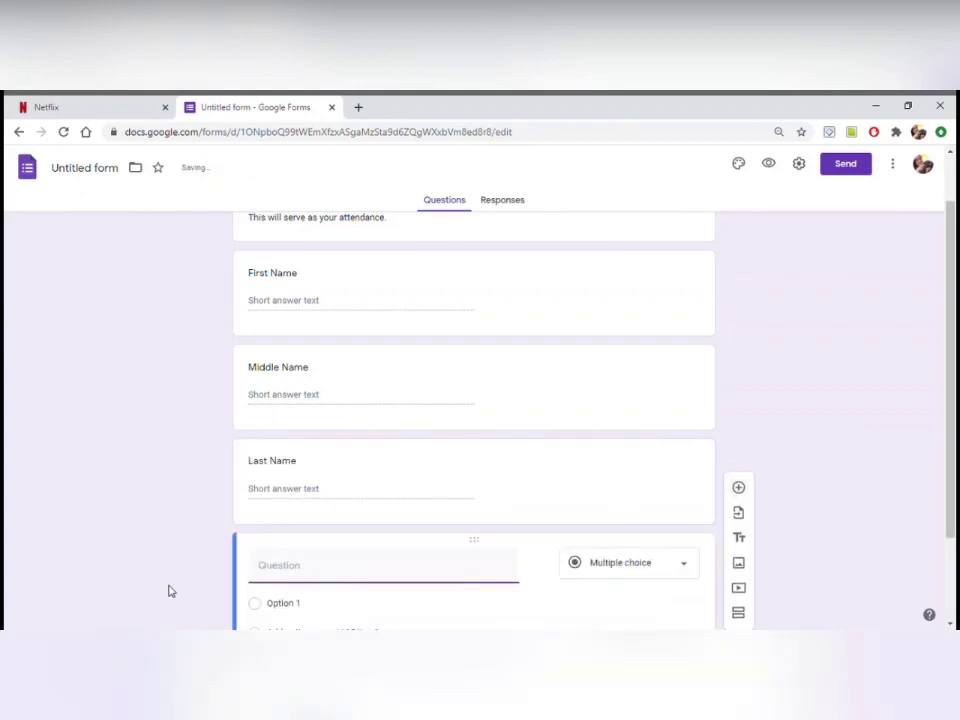
type("VC")
key("BackSpace")
key("BackSpace")
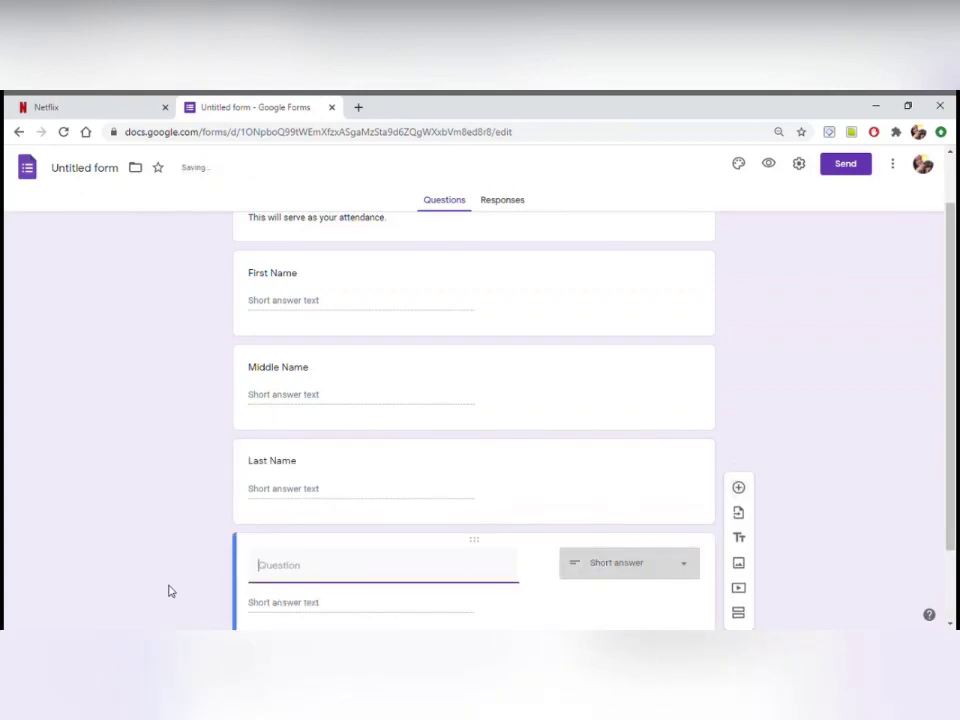
type("c")
key("BackSpace")
type("Contact No.")
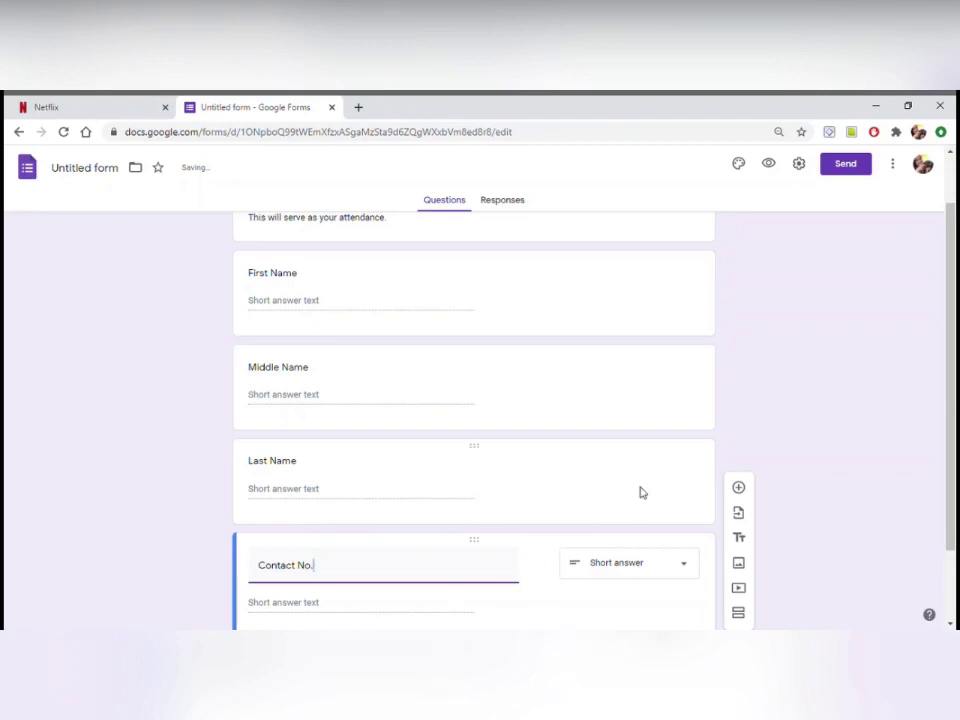
scroll(582, 512, "down", 2)
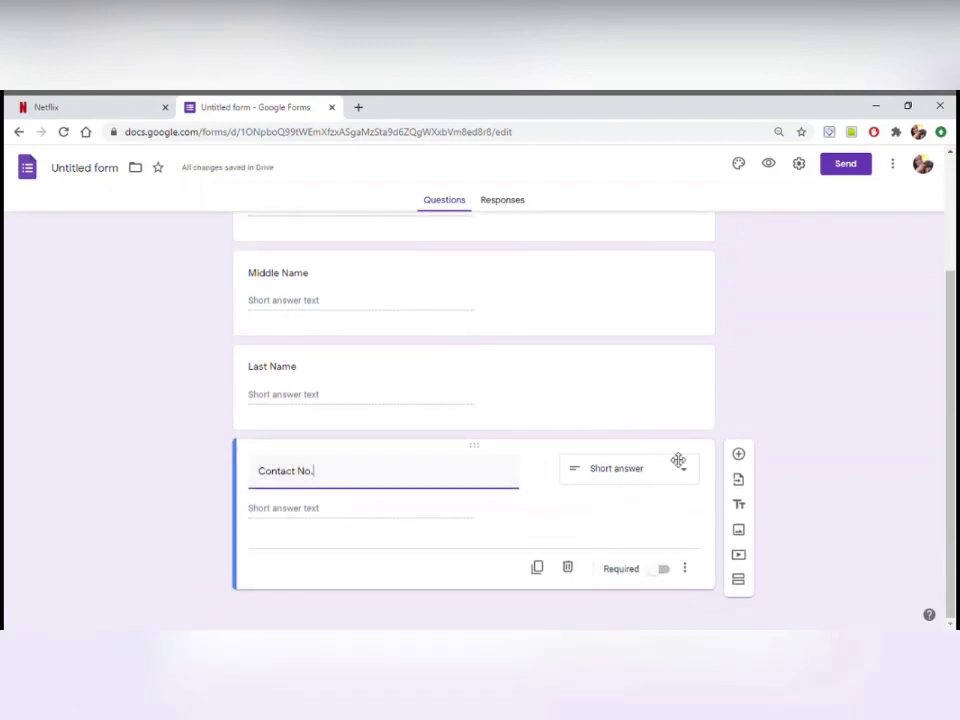
Step: Make the "Contact No." question required
scroll(493, 279, "up", 3)
scroll(568, 437, "down", 3)
left_click(669, 575)
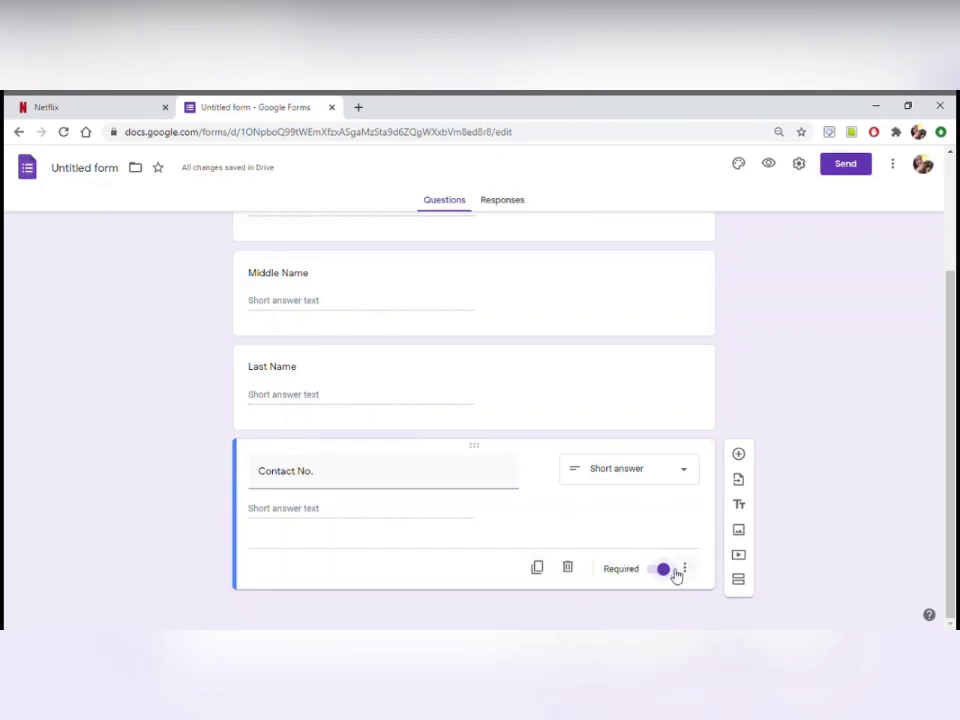
Step: Add the custom magenta #f711ef as the form's theme color
scroll(345, 486, "up", 3)
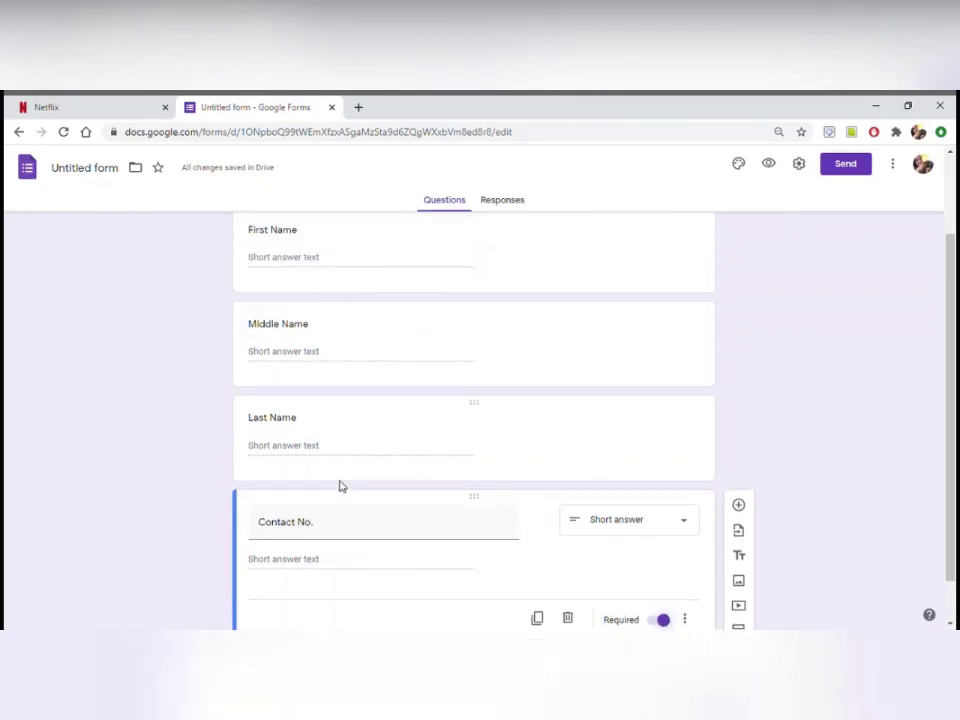
scroll(325, 500, "down", 2)
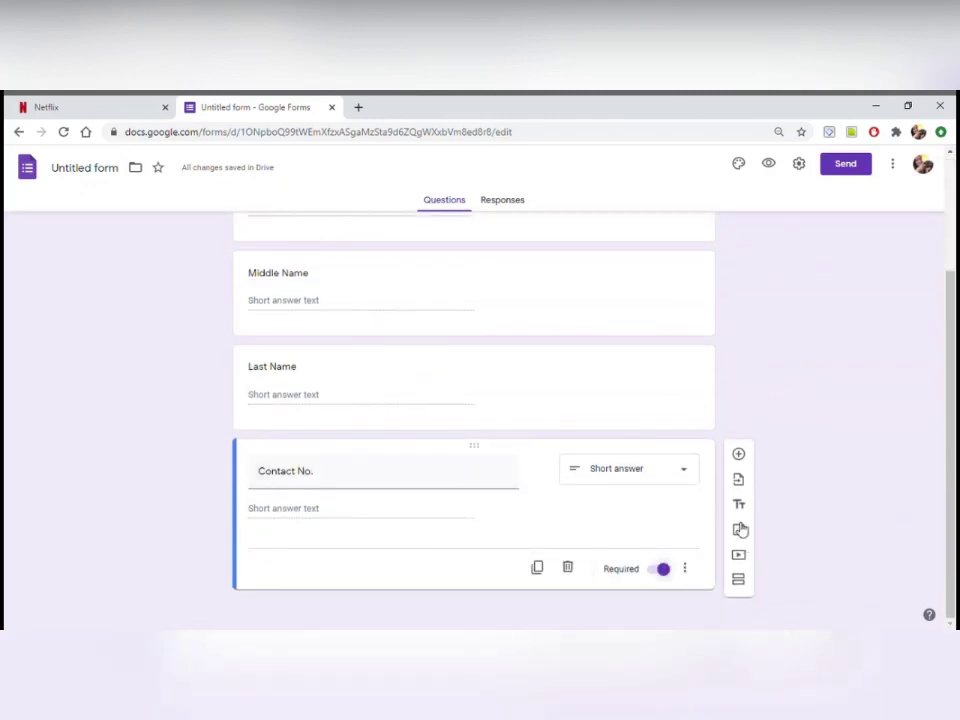
scroll(645, 330, "up", 3)
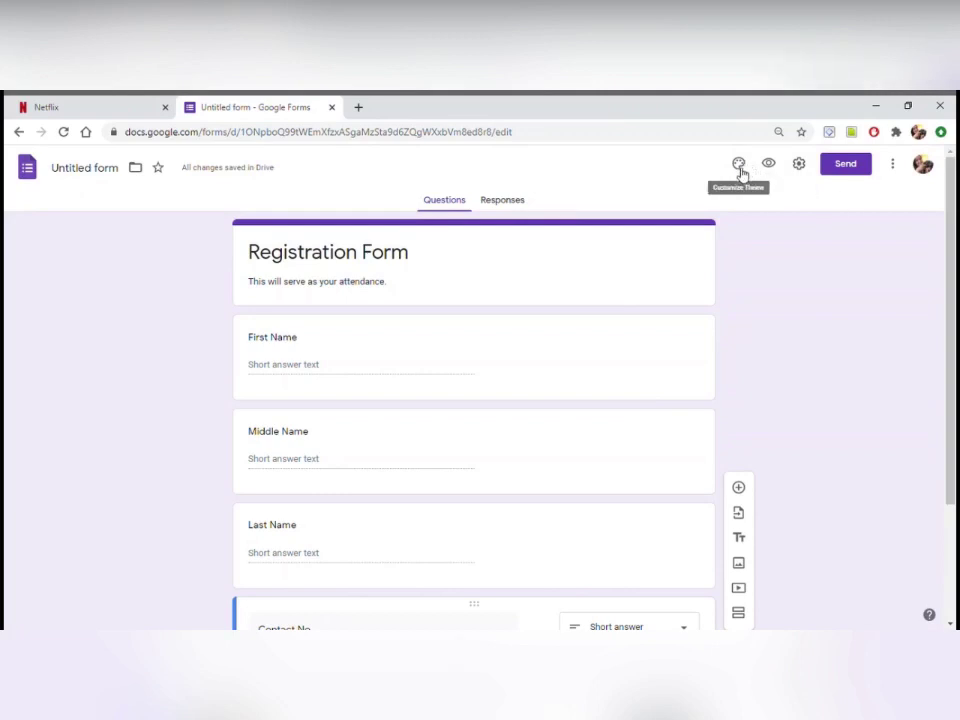
scroll(435, 360, "down", 2)
scroll(422, 400, "up", 2)
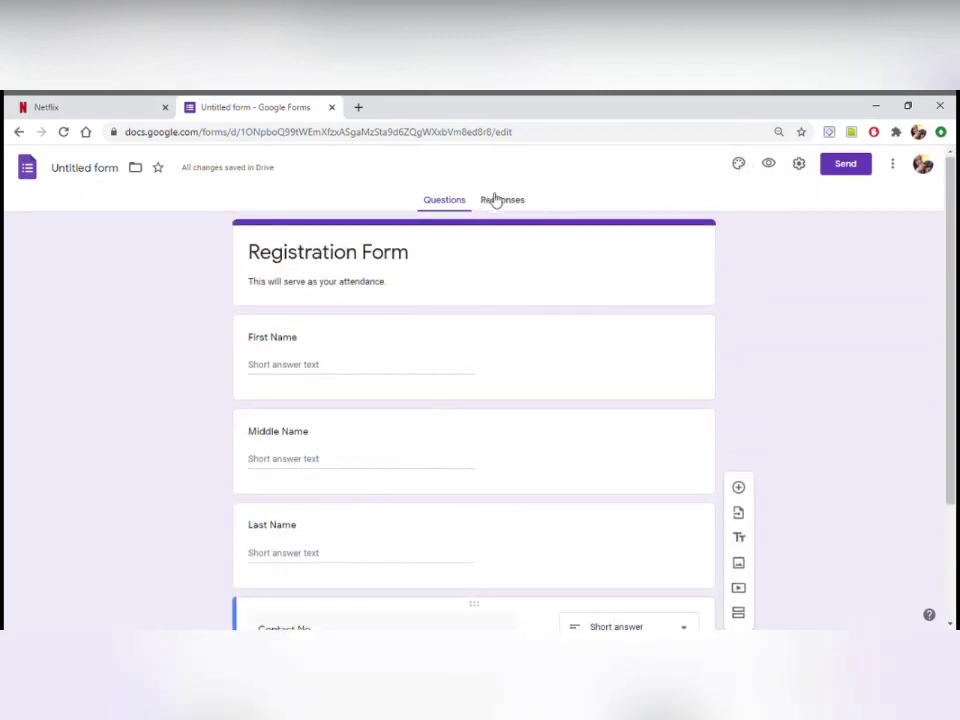
left_click(740, 167)
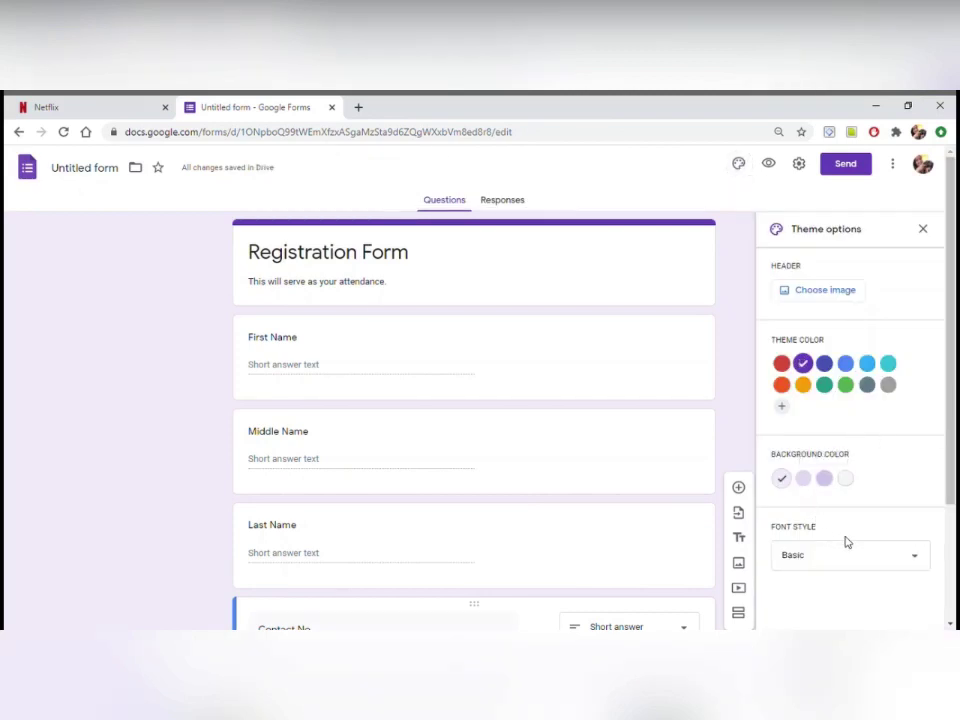
left_click(784, 410)
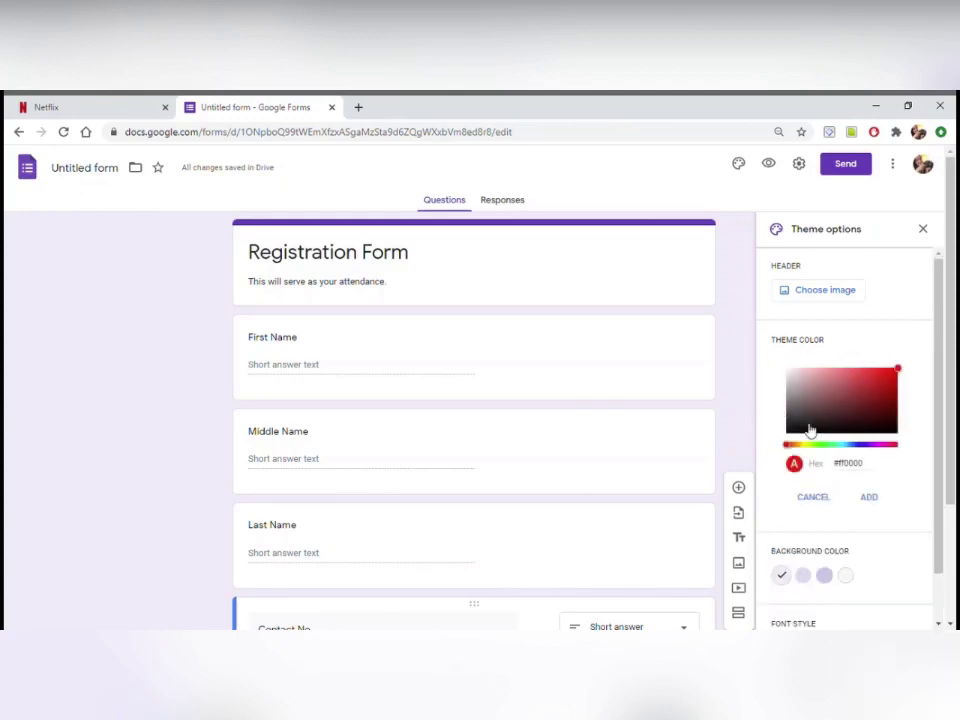
left_click(882, 445)
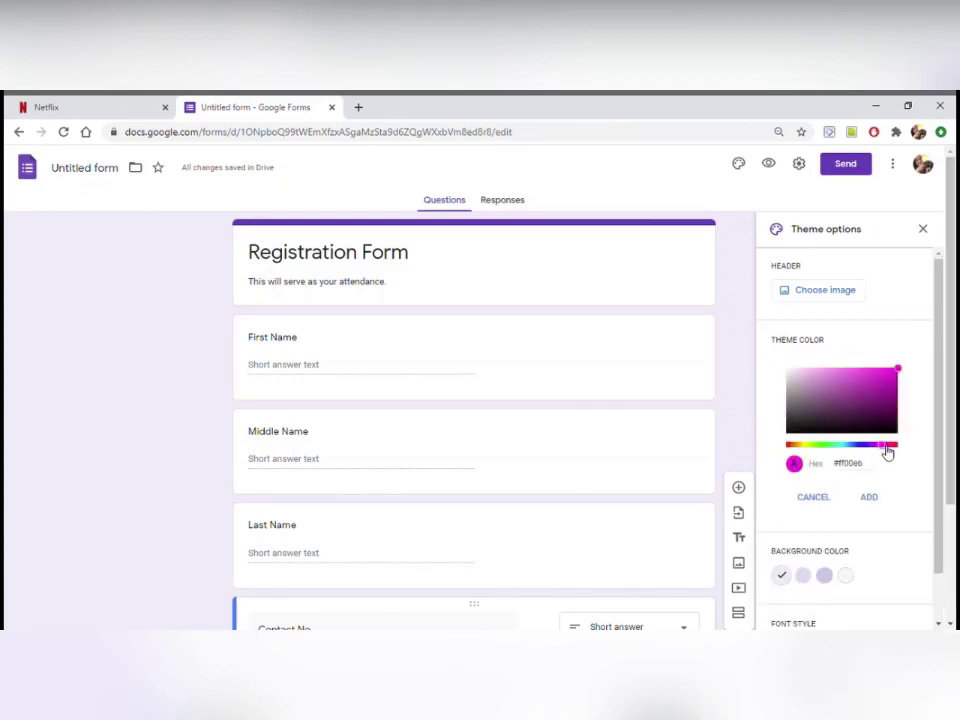
left_click_drag(882, 444, 889, 446)
left_click(890, 383)
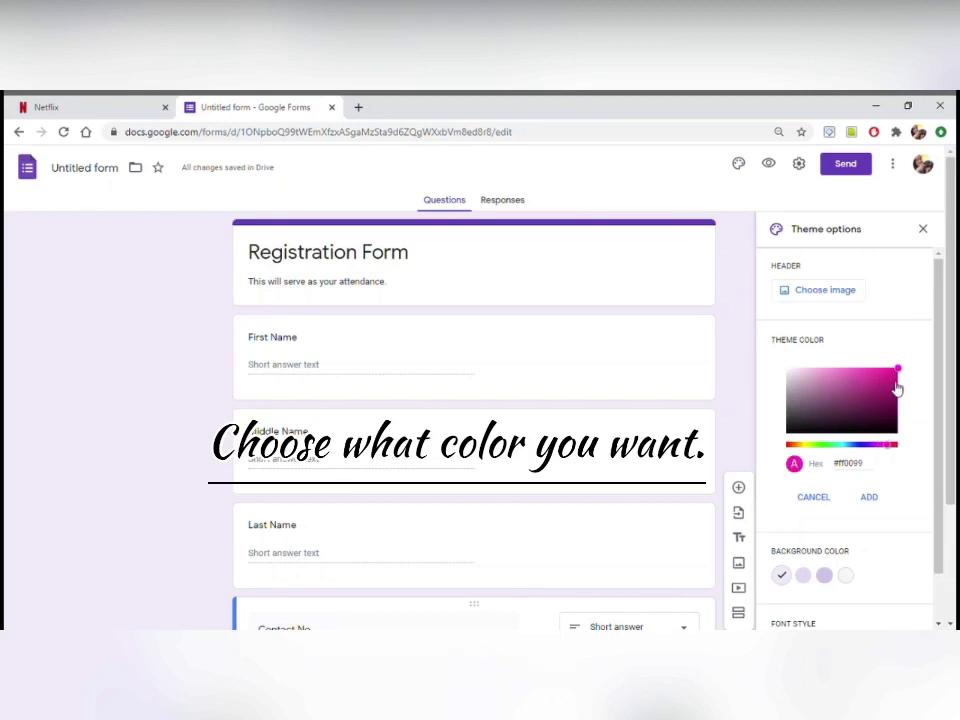
left_click(888, 372)
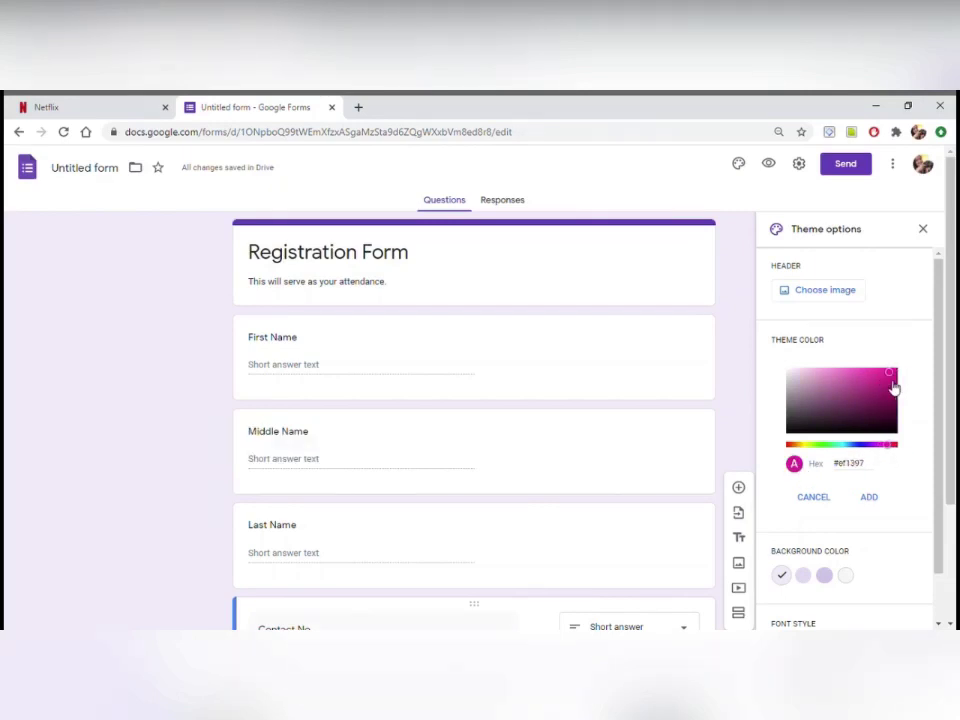
left_click_drag(885, 448, 878, 446)
scroll(895, 480, "down", 1)
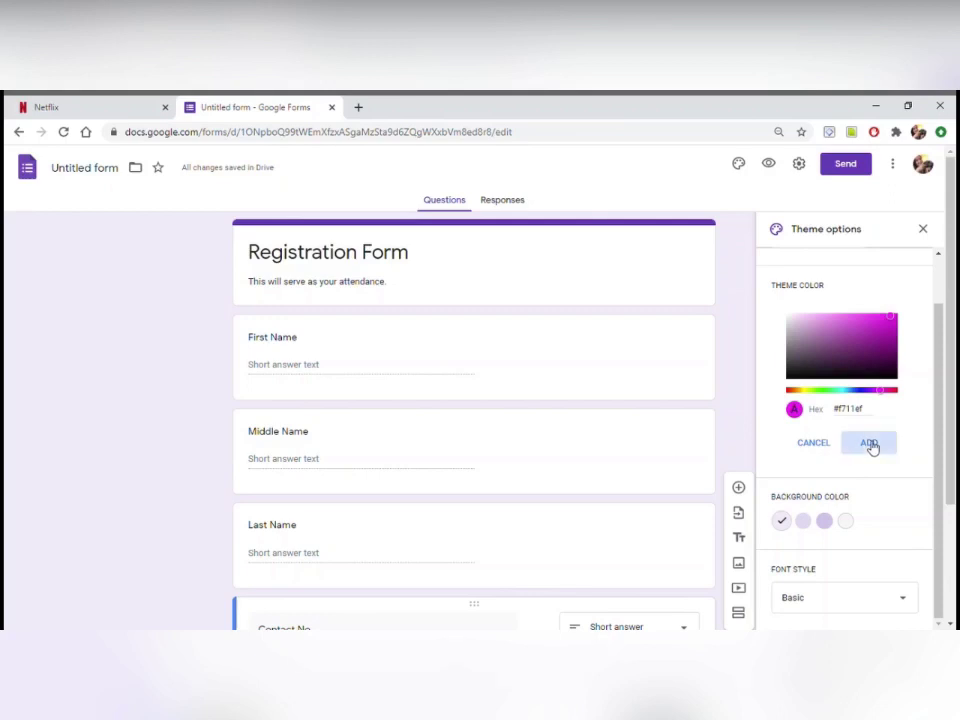
left_click(870, 444)
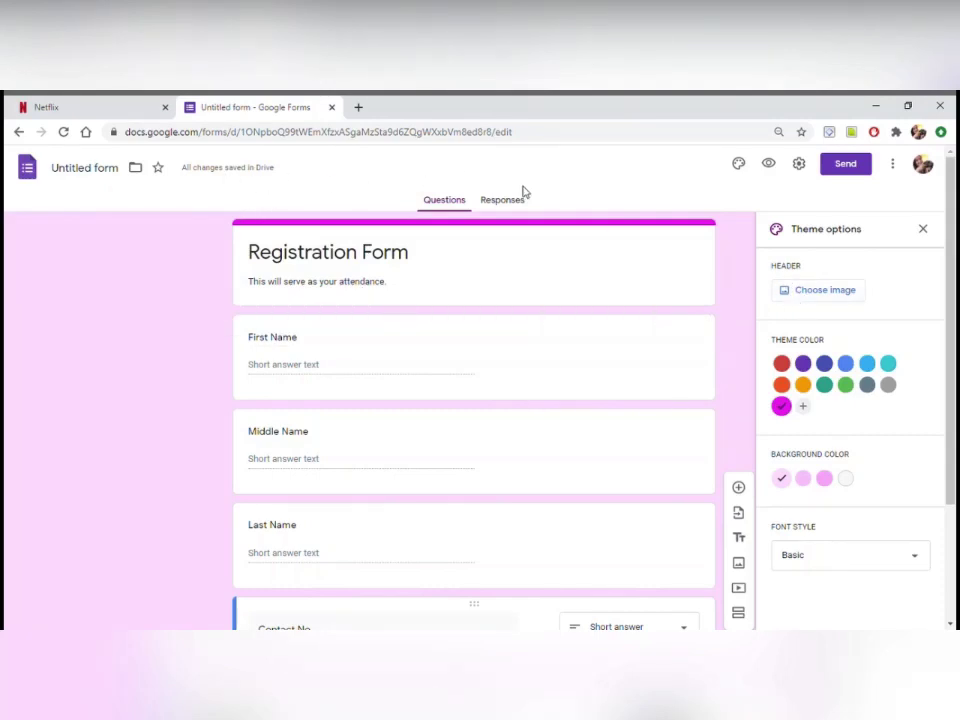
Step: Browse the preset header themes and upload an image file as the form's header
left_click(820, 293)
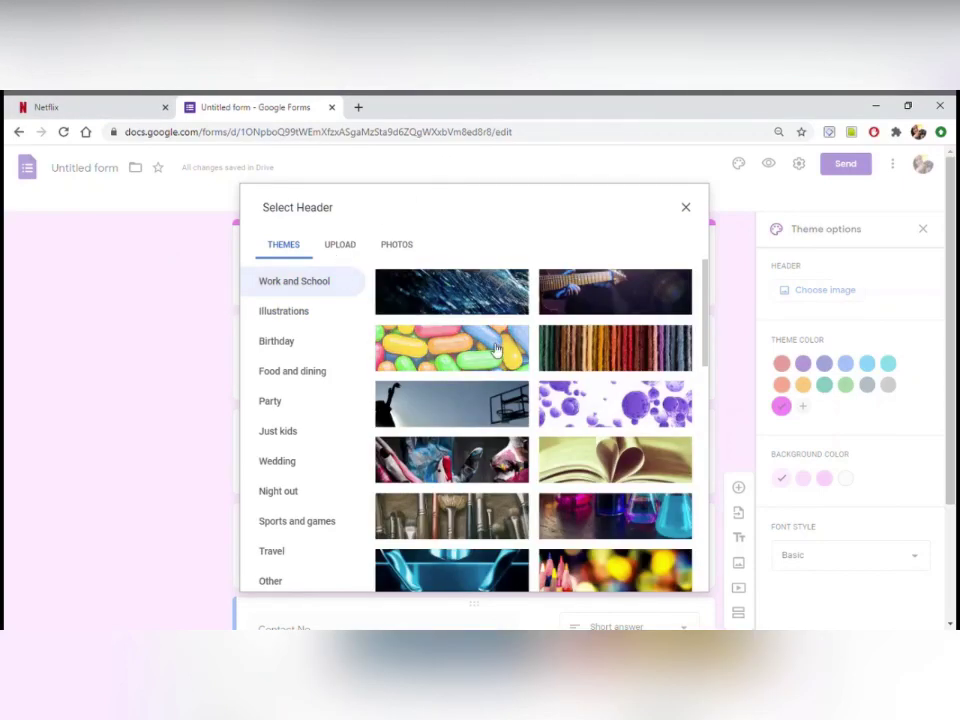
scroll(478, 400, "down", 6)
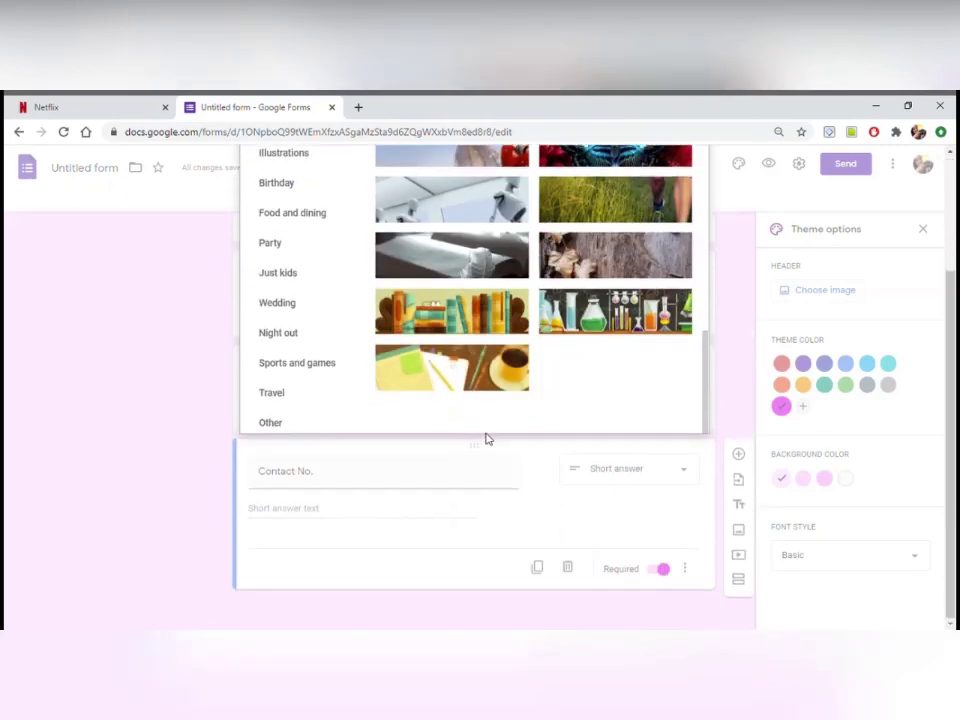
scroll(492, 425, "up", 6)
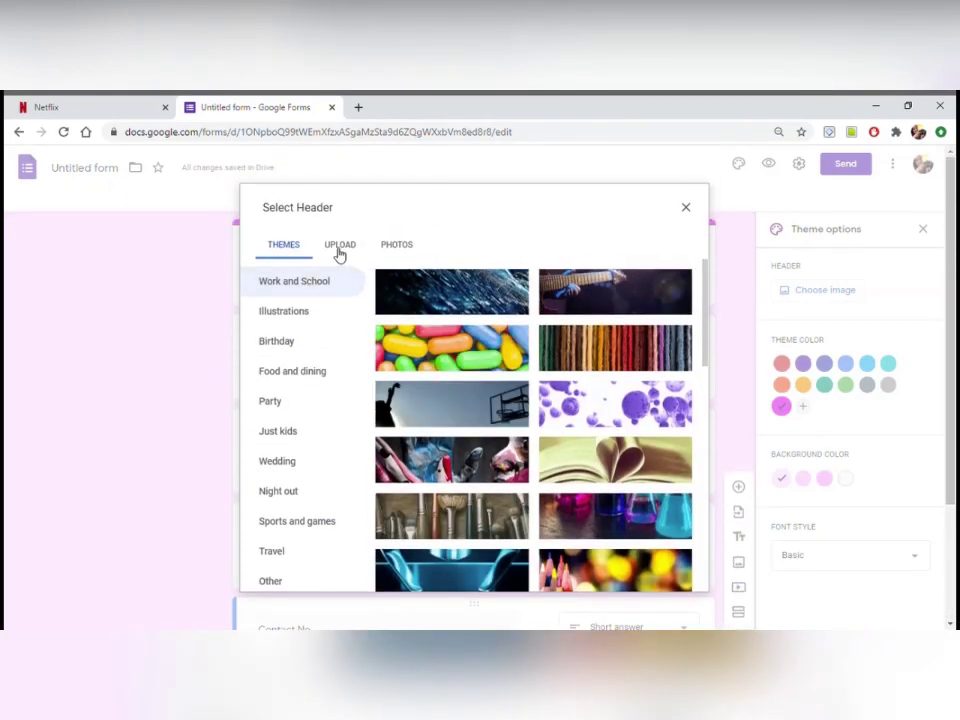
left_click(338, 250)
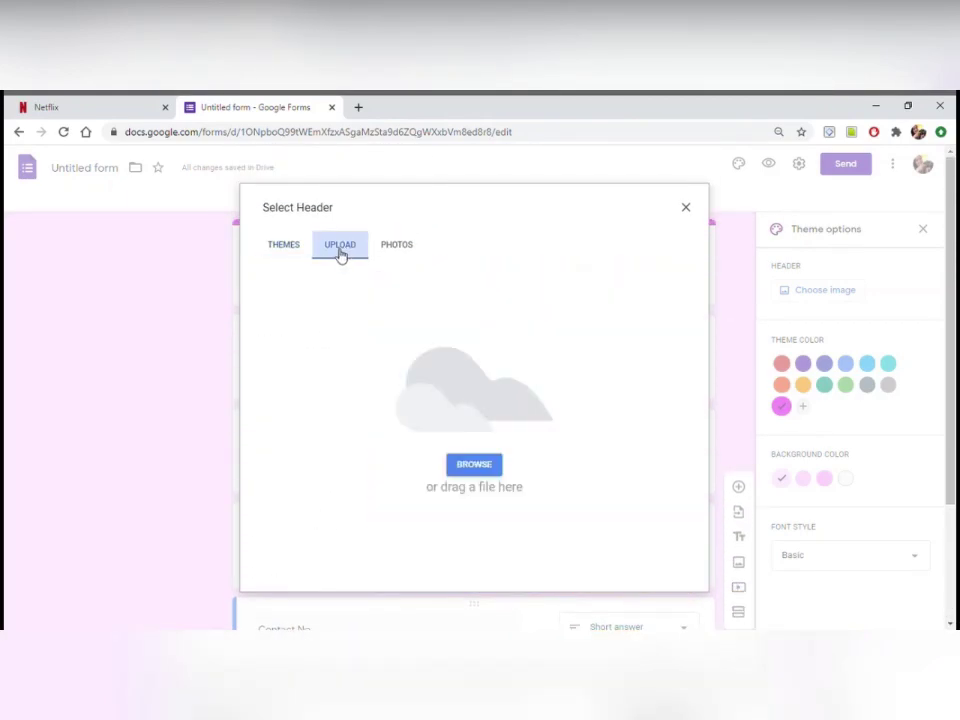
left_click(488, 466)
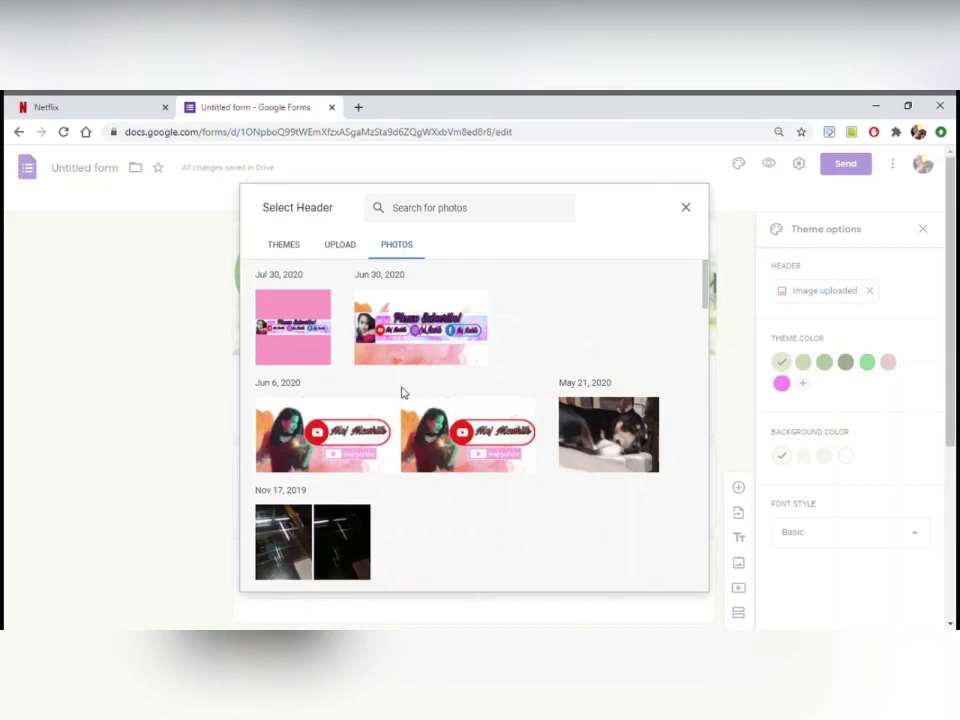
Step: Insert the "Please Subscribe!" banner dated Jun 30, 2020 from Photos as the header image, keeping the suggested crop
left_click(448, 360)
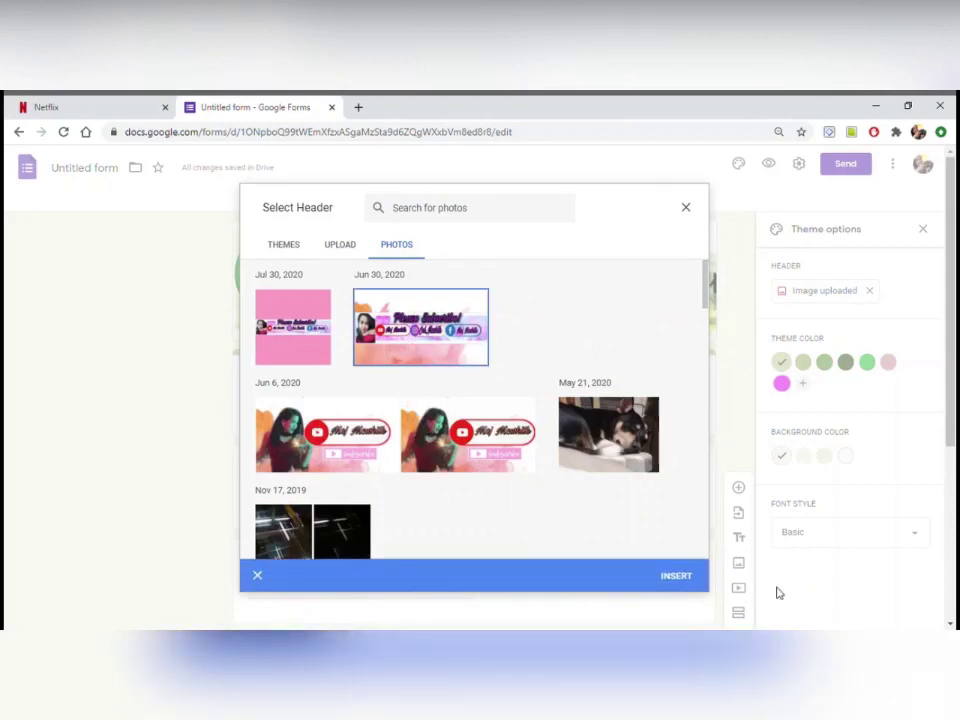
left_click(676, 579)
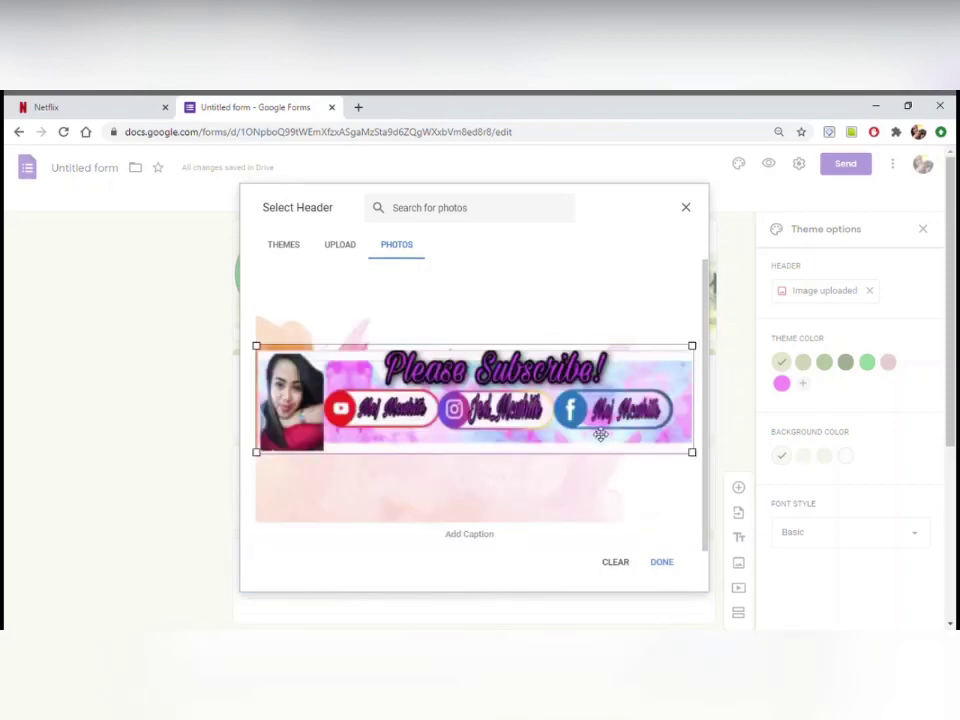
left_click(663, 563)
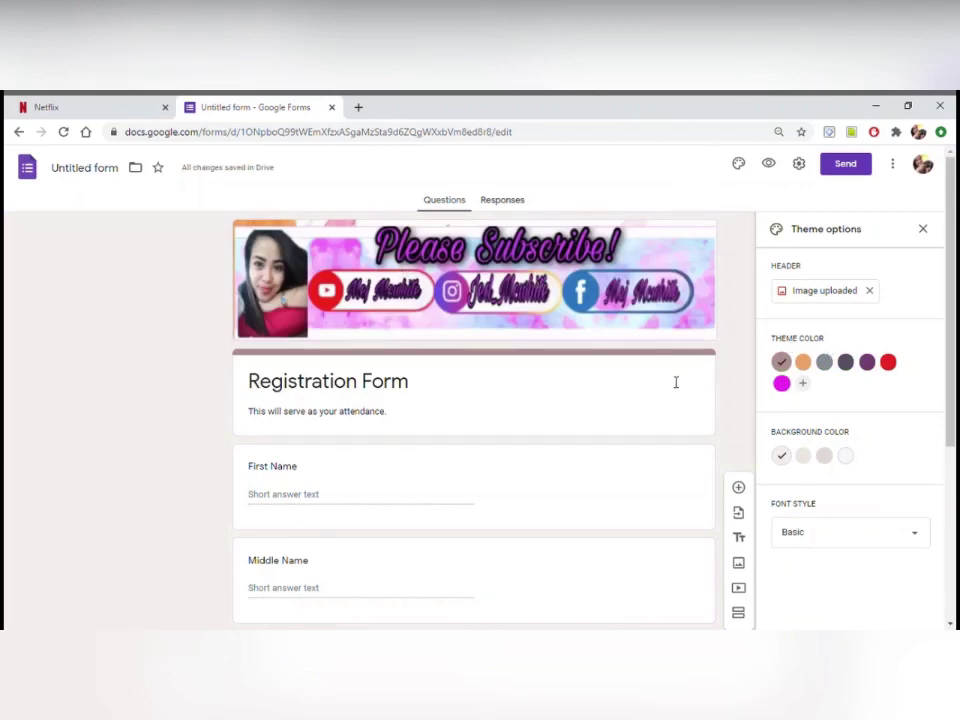
Step: Preview the registration form, check its header, questions and submit area, and return to the form editor
scroll(493, 394, "down", 3)
scroll(500, 436, "up", 3)
scroll(503, 440, "up", 1)
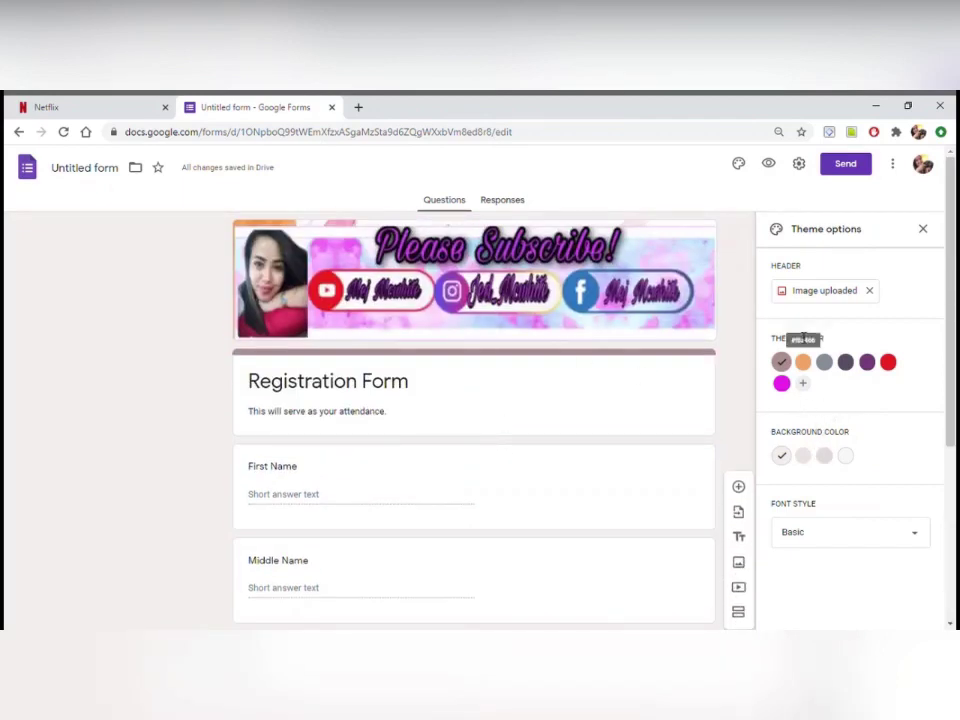
scroll(517, 376, "down", 3)
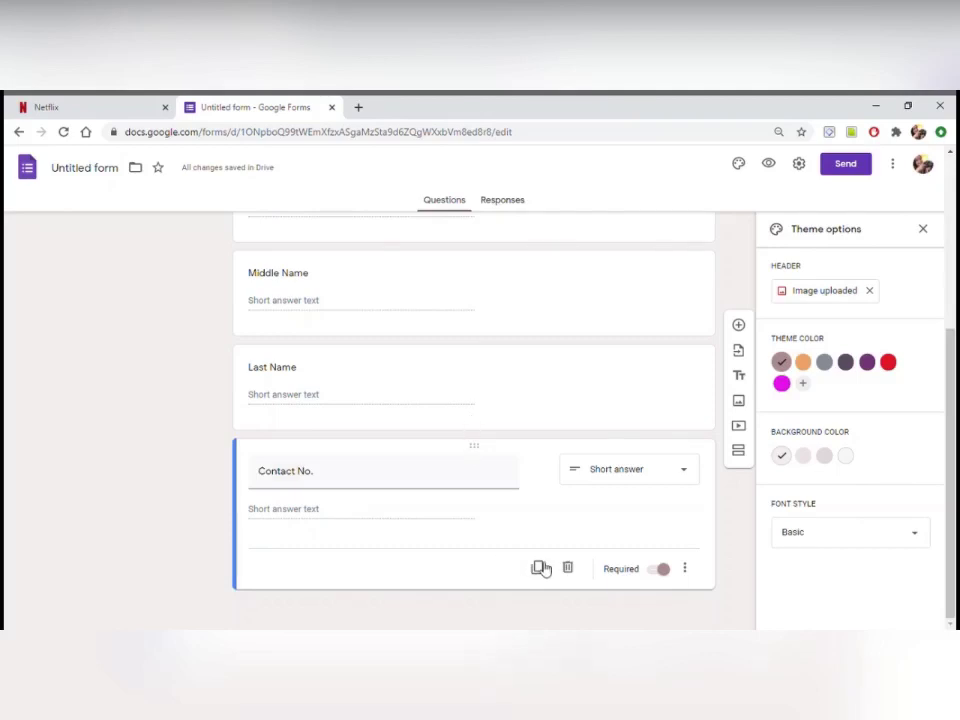
scroll(512, 390, "up", 3)
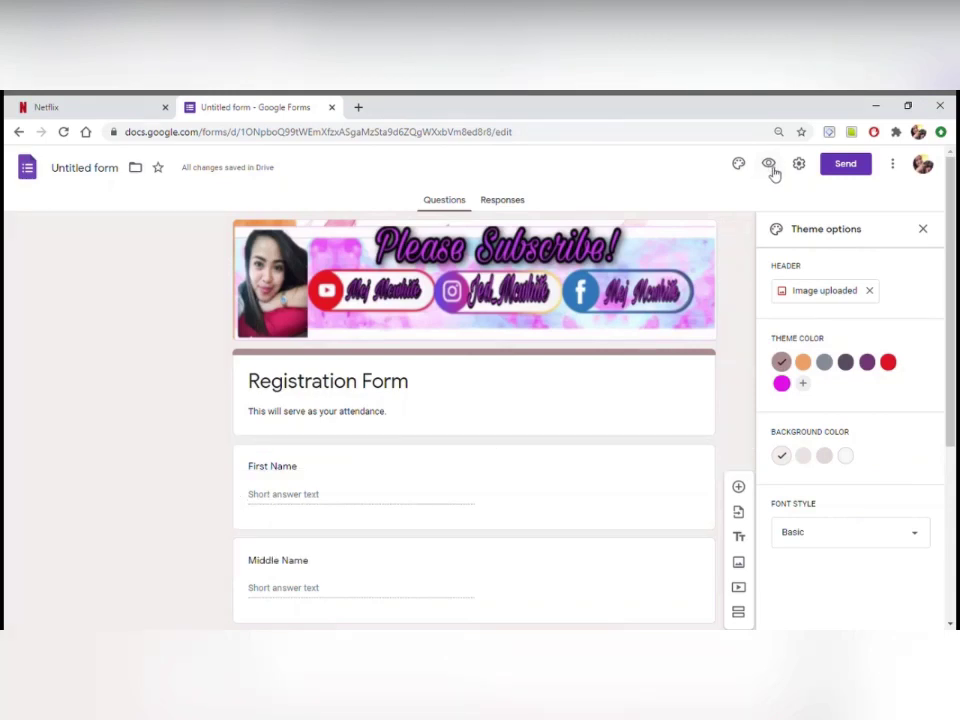
left_click(770, 166)
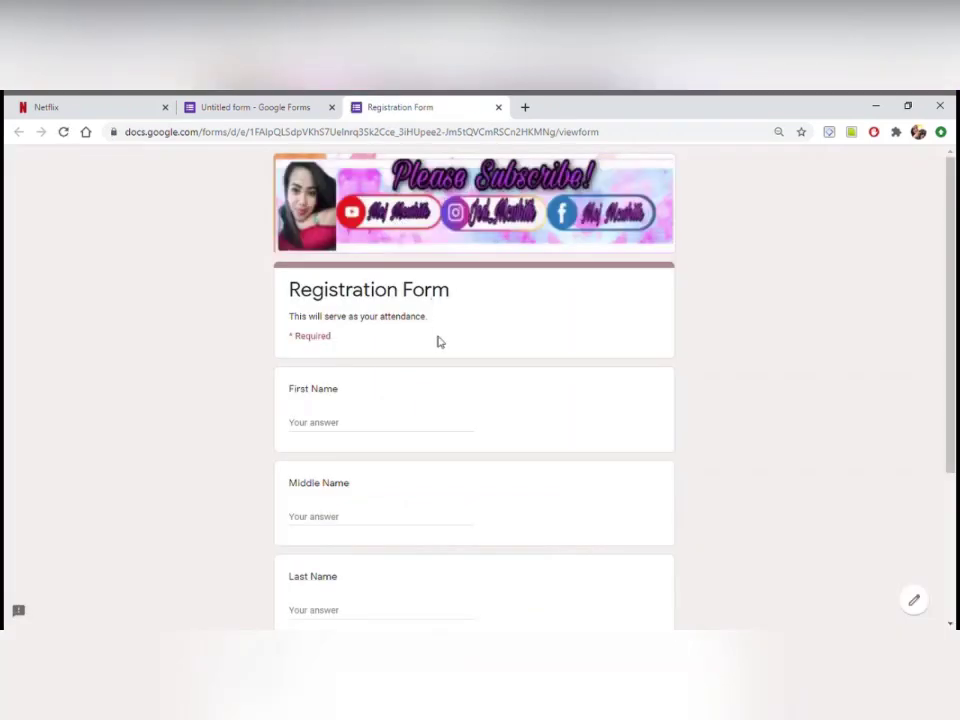
scroll(474, 371, "down", 5)
scroll(474, 371, "up", 4)
scroll(451, 296, "down", 5)
scroll(398, 492, "up", 5)
scroll(351, 506, "down", 4)
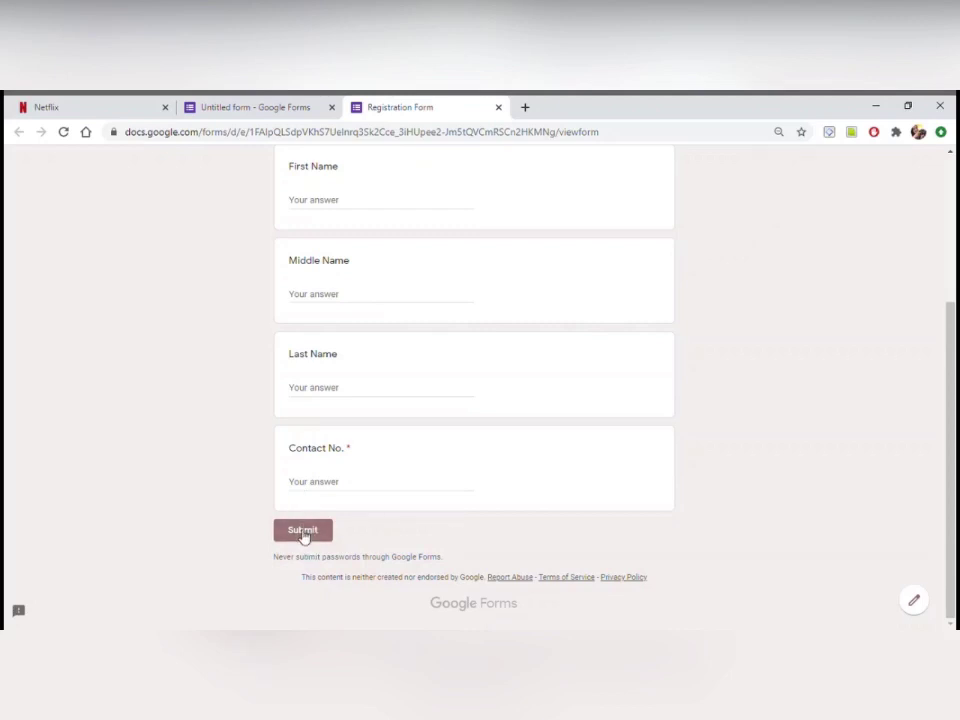
scroll(591, 401, "up", 4)
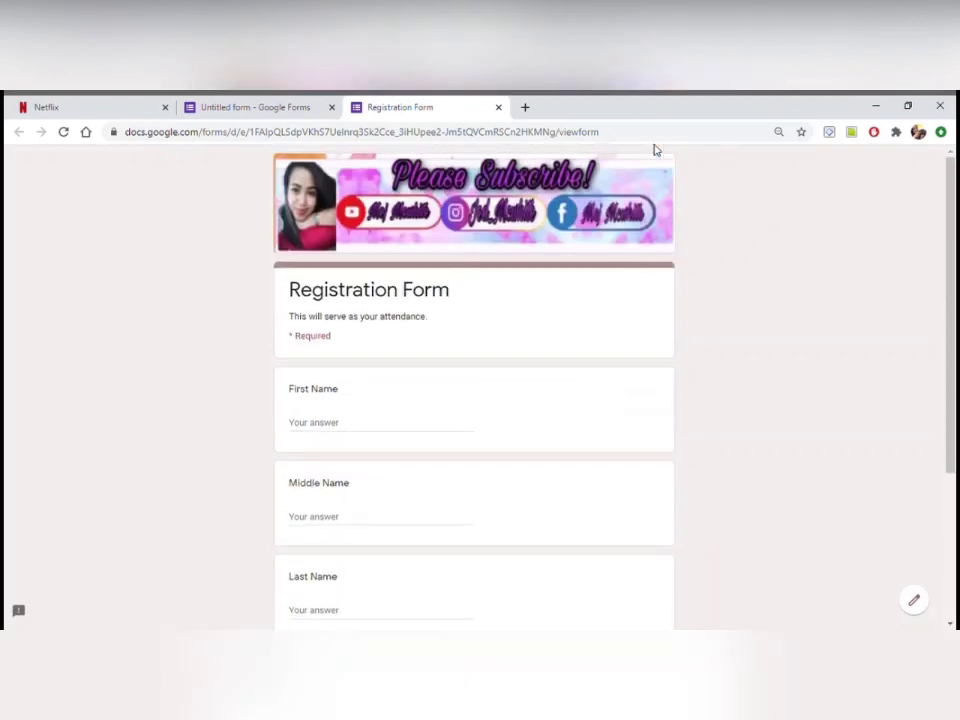
left_click(255, 107)
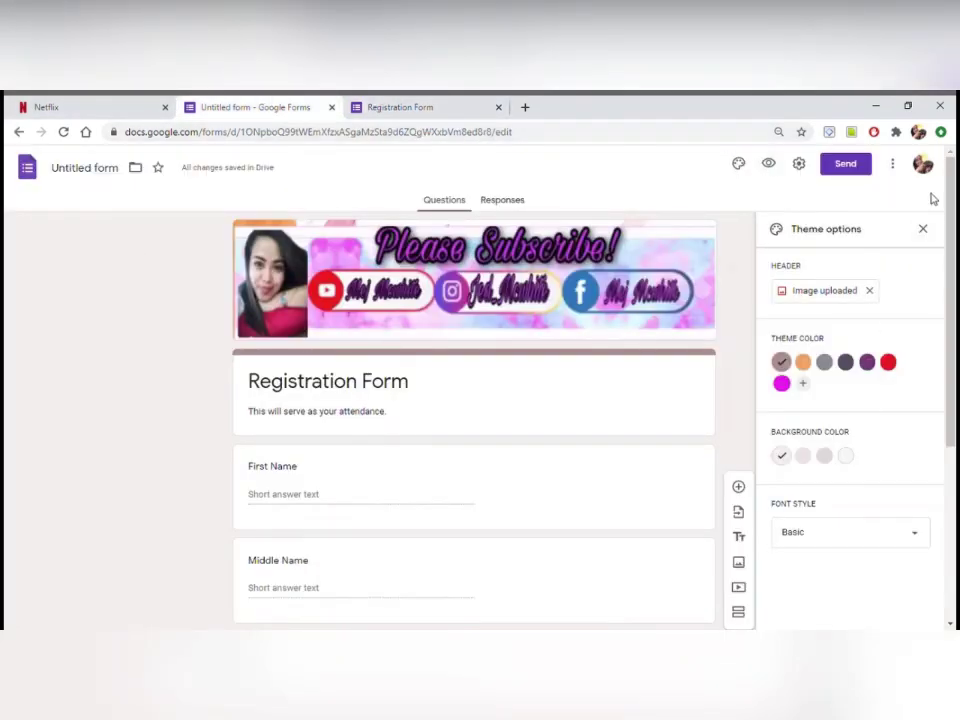
Step: Close the theme options and open the form's email sending options with the recipient field active
left_click(922, 228)
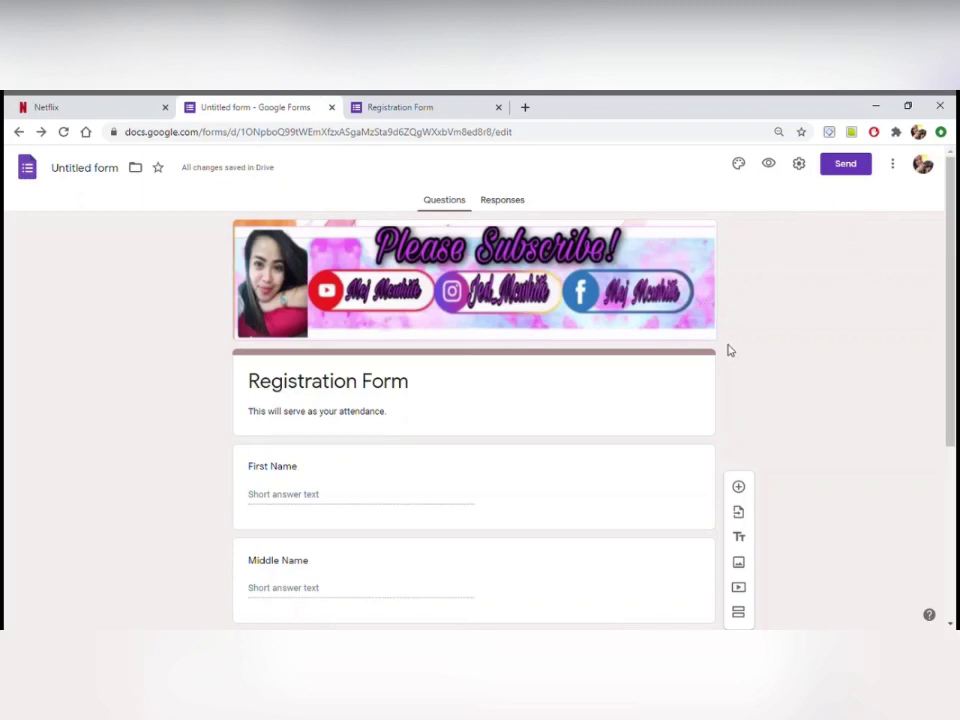
left_click(848, 166)
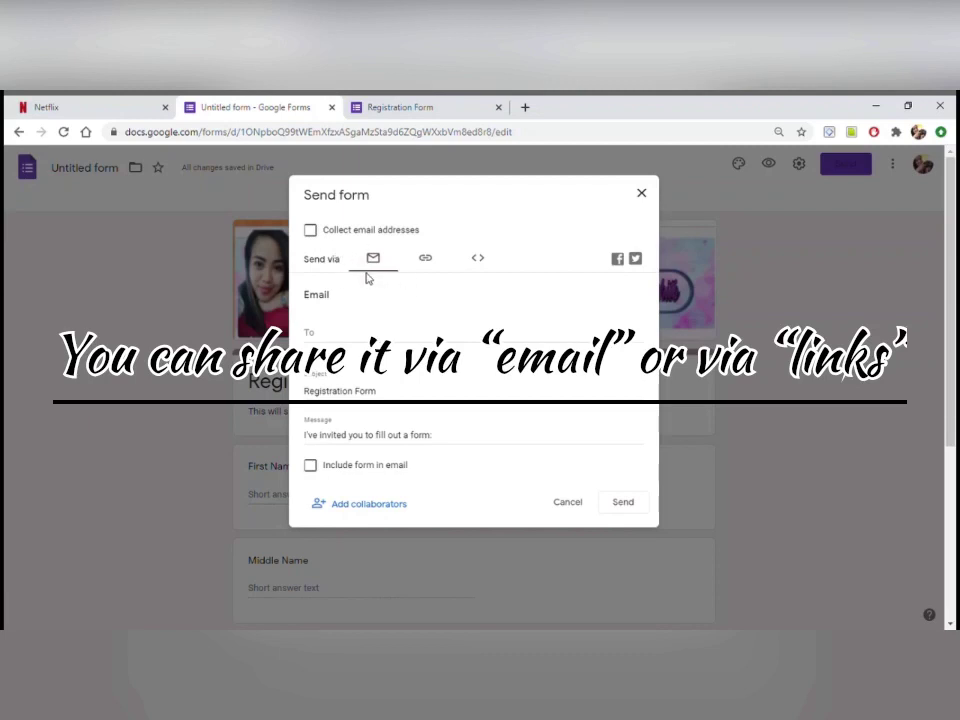
left_click(348, 336)
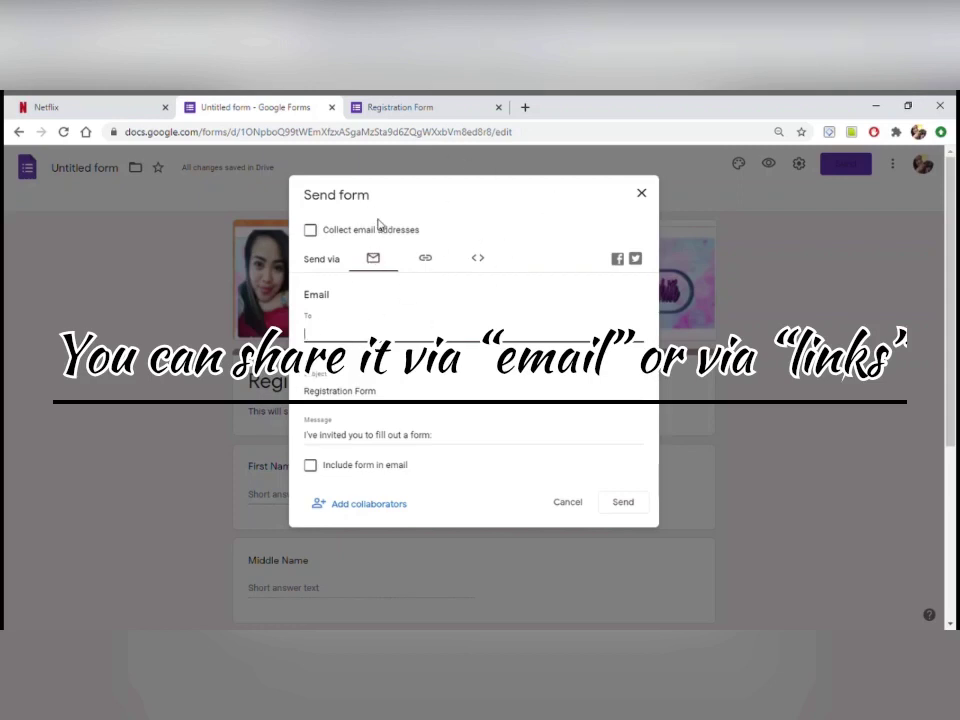
left_click(344, 333)
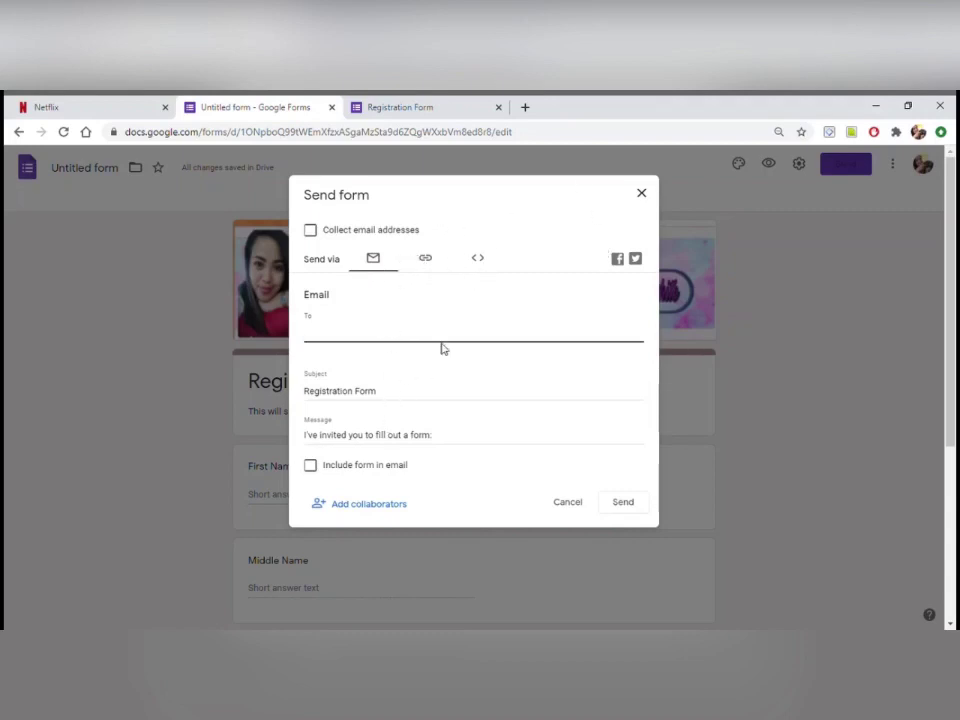
Step: Switch the sending method to a link and copy the form's full, unshortened URL
left_click(428, 260)
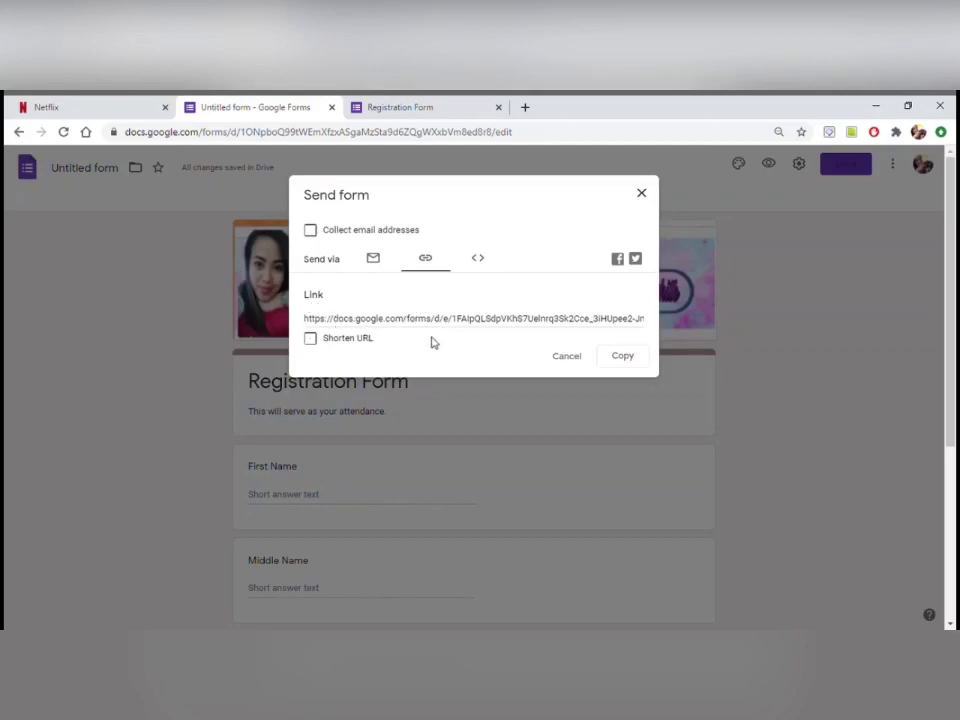
left_click(349, 329)
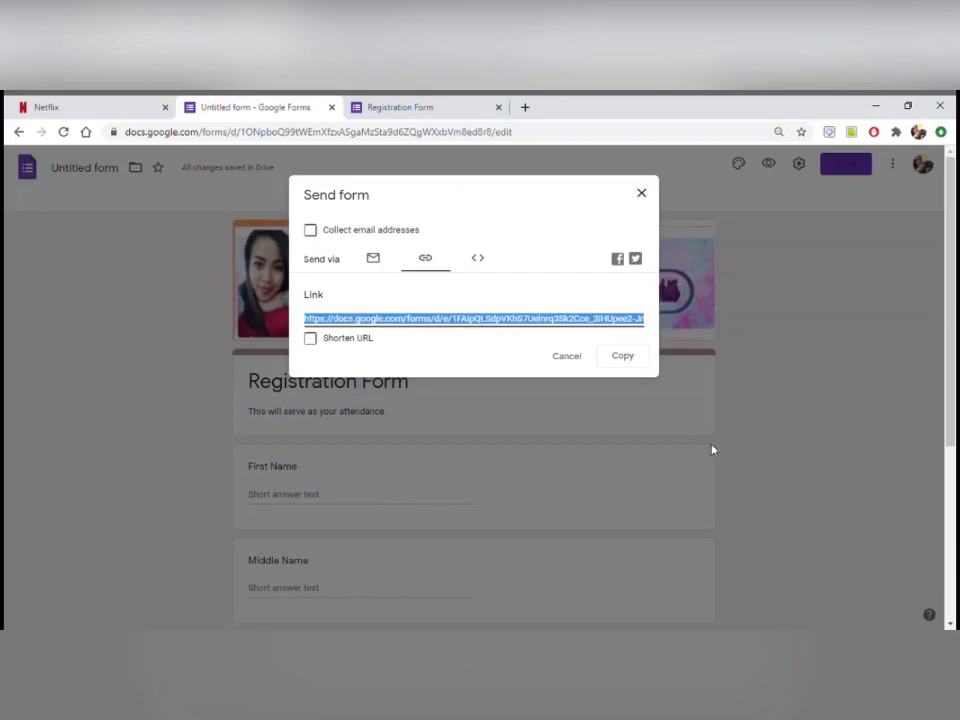
left_click(630, 362)
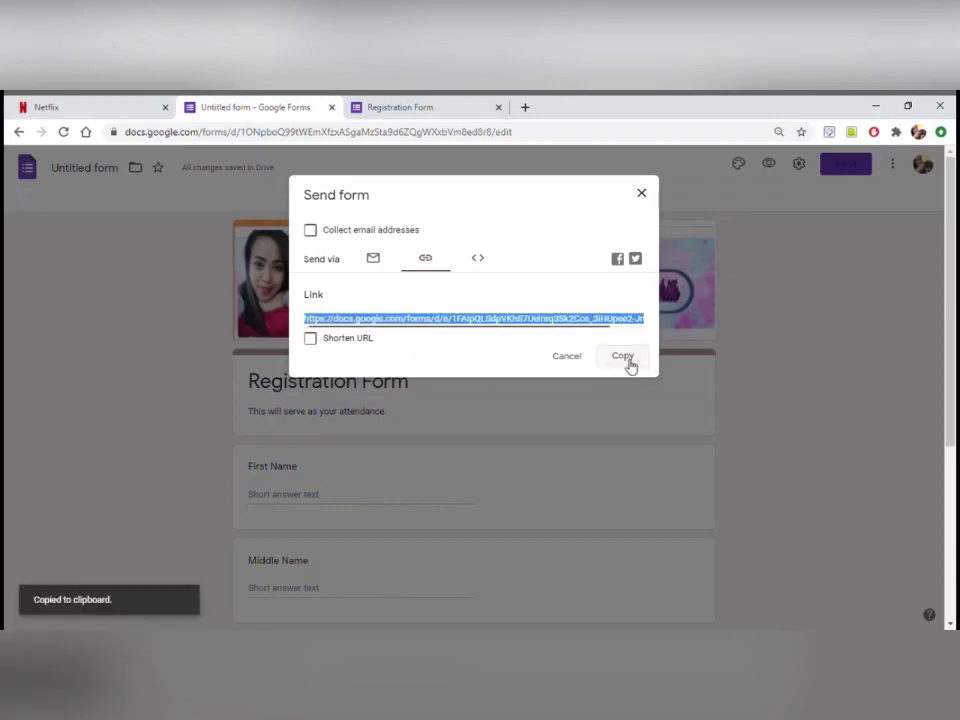
Step: Look at the form preview again, return to the editor and close the Send form dialog
left_click(528, 113)
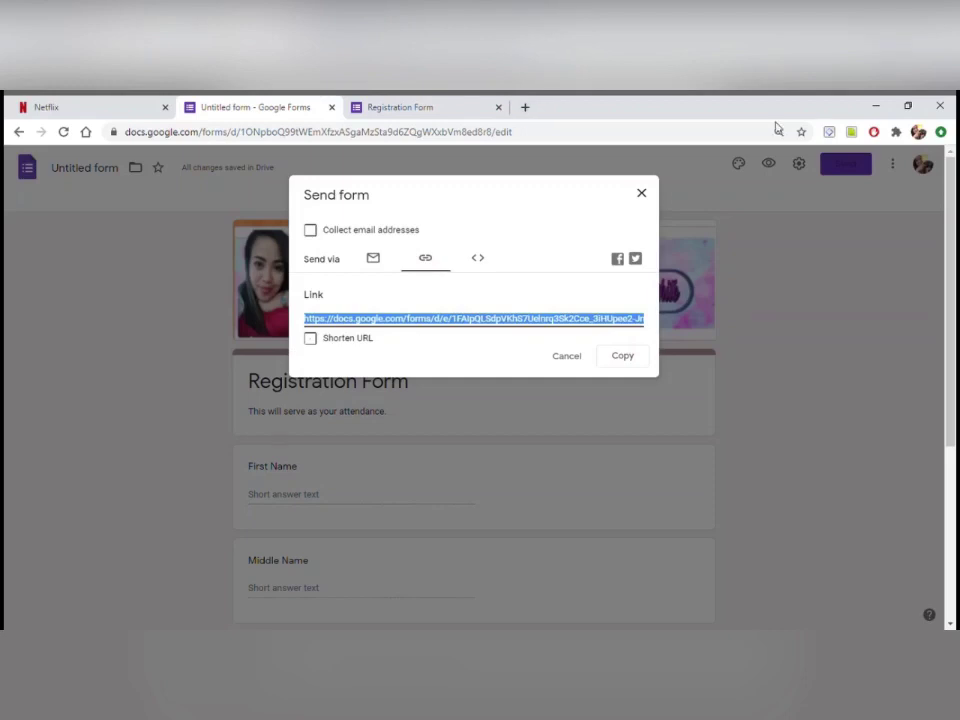
left_click(424, 111)
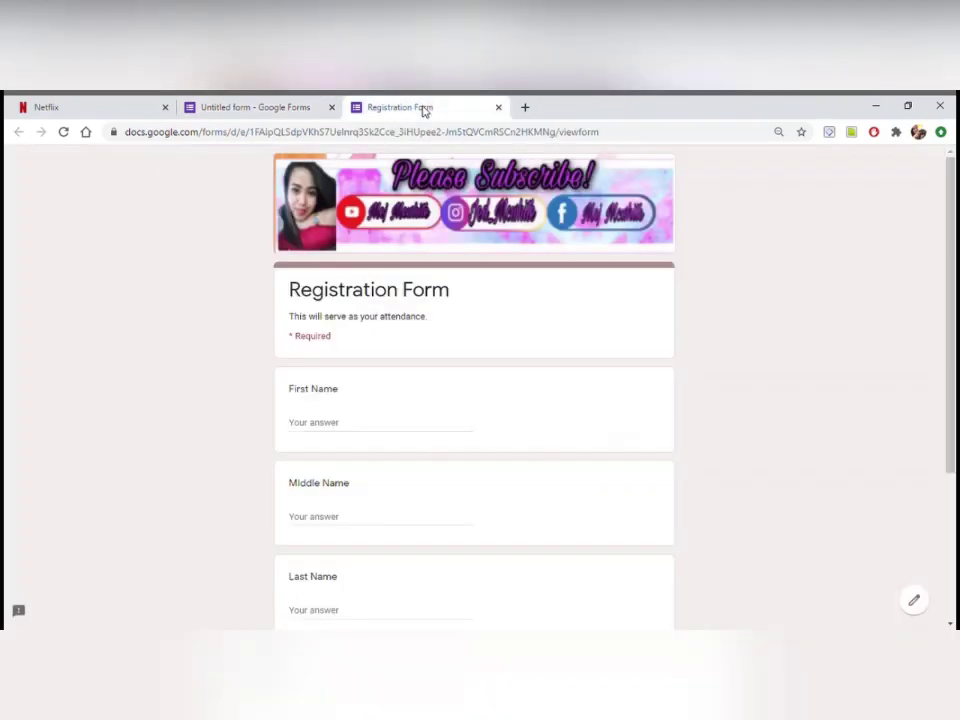
left_click(241, 104)
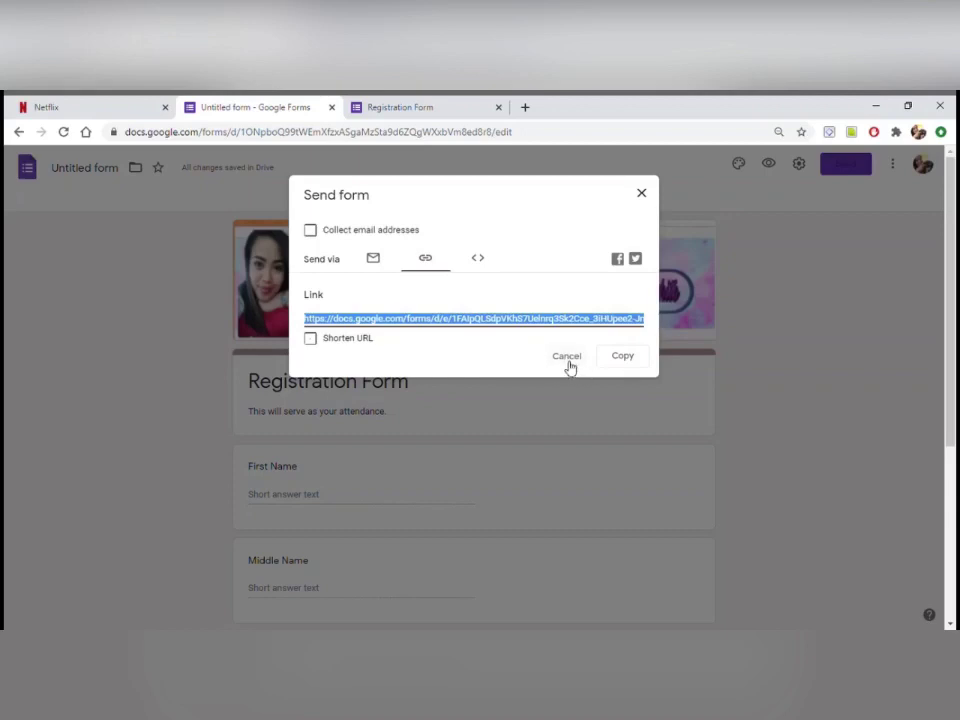
left_click(643, 193)
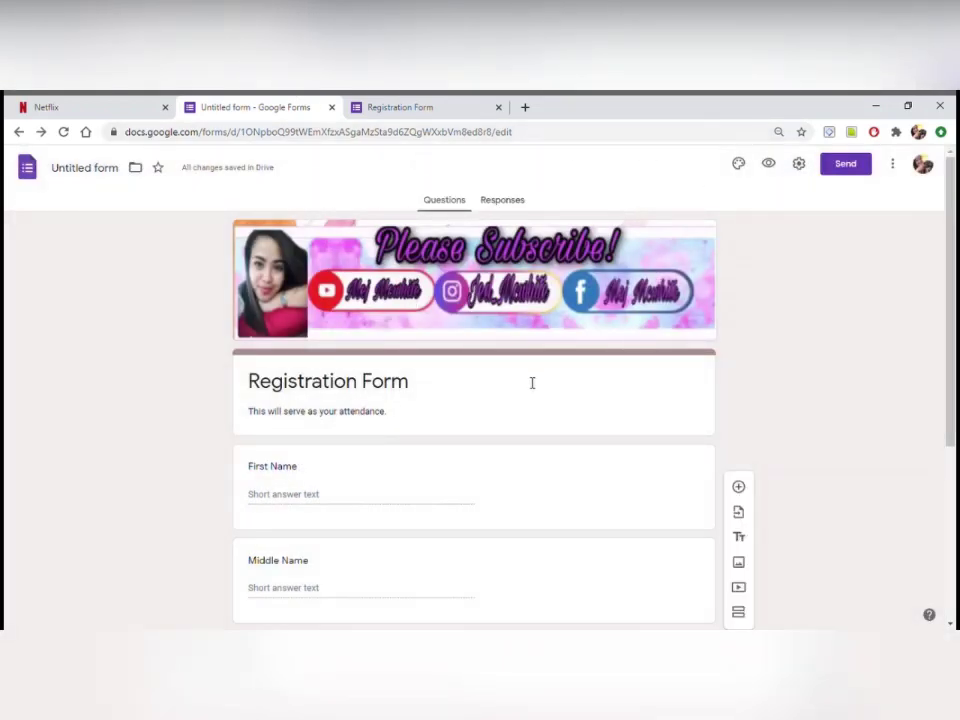
scroll(532, 400, "down", 3)
scroll(530, 550, "up", 3)
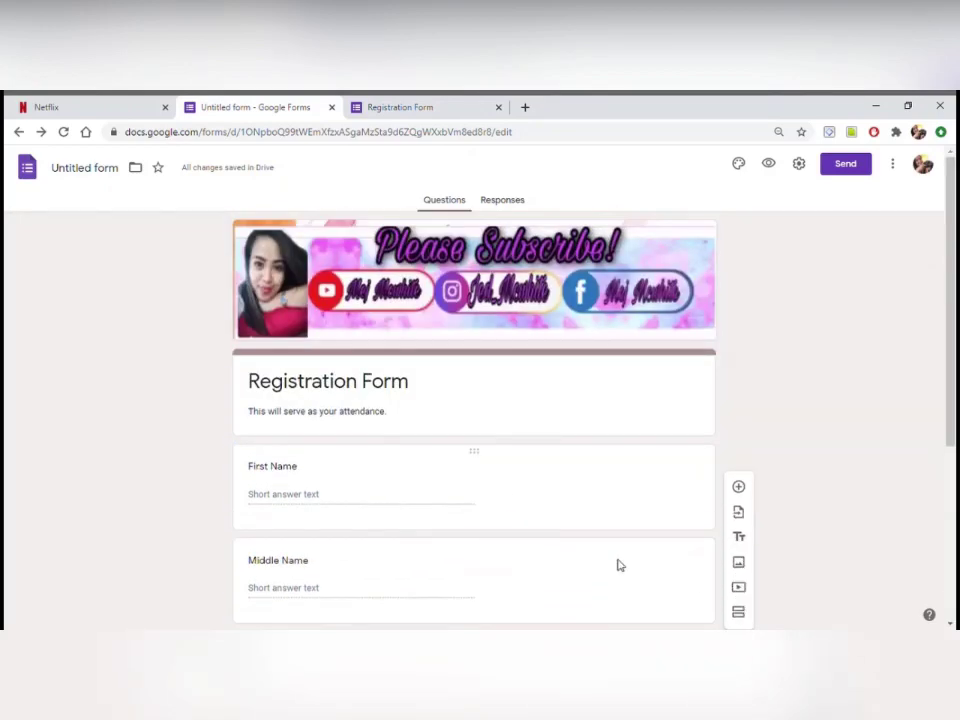